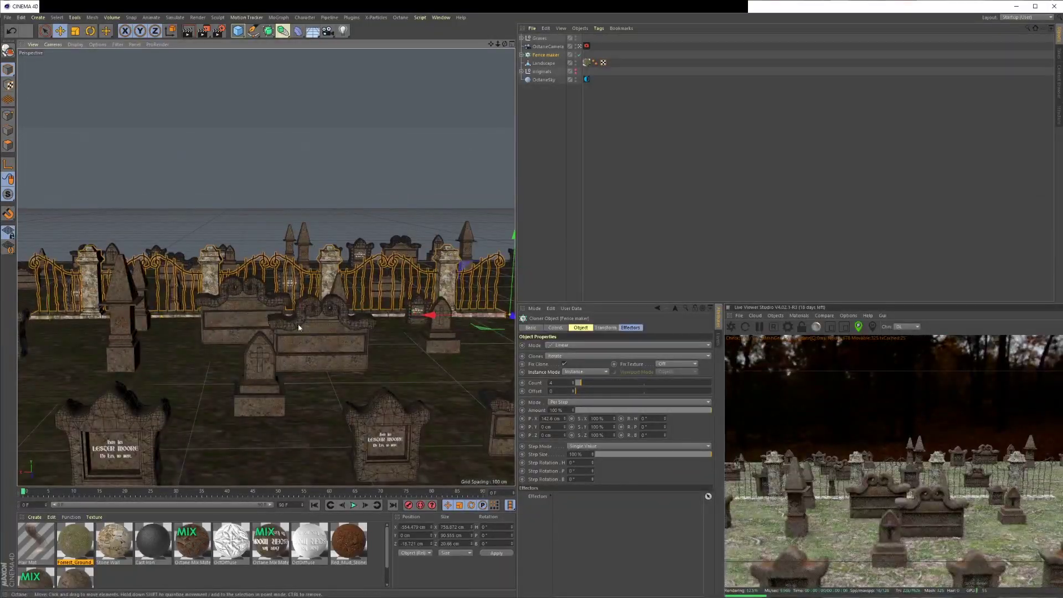
# Step: Examine the graveyard from several angles, including the gravestones, the fence run and the landscape it stands on
pyautogui.keyDown('alt'); pyautogui.moveTo(308, 339); pyautogui.dragTo(325, 360); pyautogui.keyUp('alt')
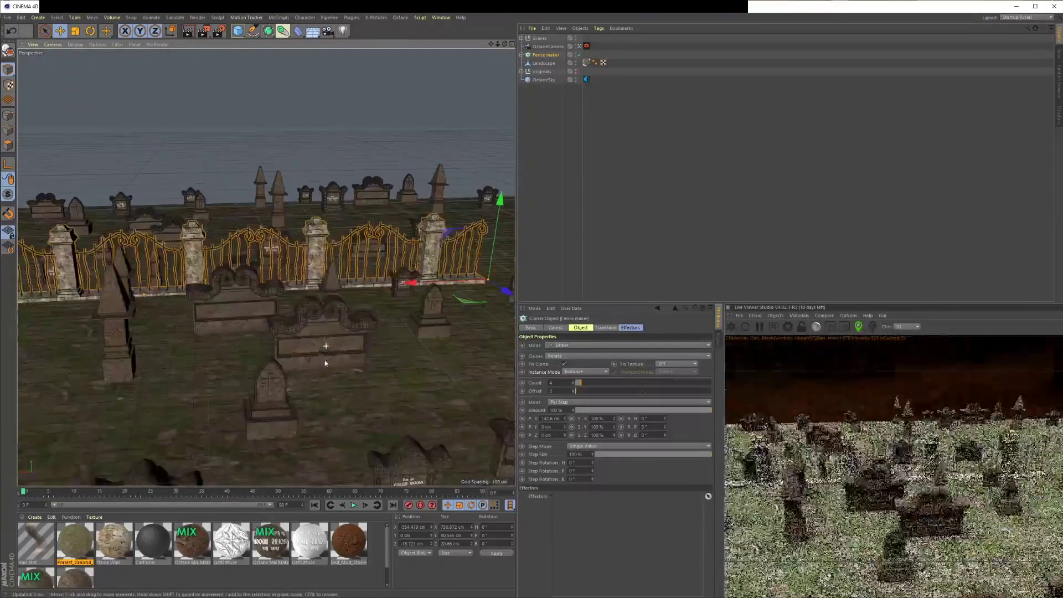
pyautogui.keyDown('alt'); pyautogui.moveTo(325, 359); pyautogui.dragTo(387, 290, button='middle'); pyautogui.keyUp('alt')
pyautogui.keyDown('alt'); pyautogui.moveTo(387, 293); pyautogui.dragTo(284, 290); pyautogui.keyUp('alt')
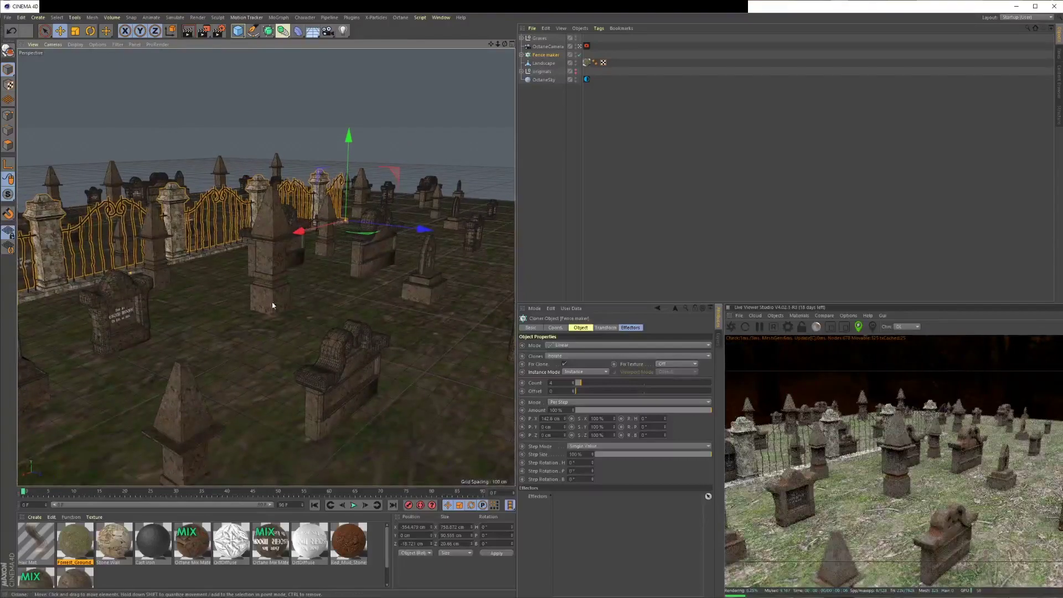
pyautogui.keyDown('alt'); pyautogui.moveTo(324, 362); pyautogui.dragTo(178, 293); pyautogui.keyUp('alt')
pyautogui.keyDown('alt'); pyautogui.moveTo(311, 431); pyautogui.dragTo(337, 439); pyautogui.keyUp('alt')
pyautogui.keyDown('alt'); pyautogui.moveTo(301, 360); pyautogui.dragTo(247, 281, button='right'); pyautogui.keyUp('alt')
pyautogui.keyDown('alt'); pyautogui.moveTo(247, 283); pyautogui.dragTo(161, 319); pyautogui.keyUp('alt')
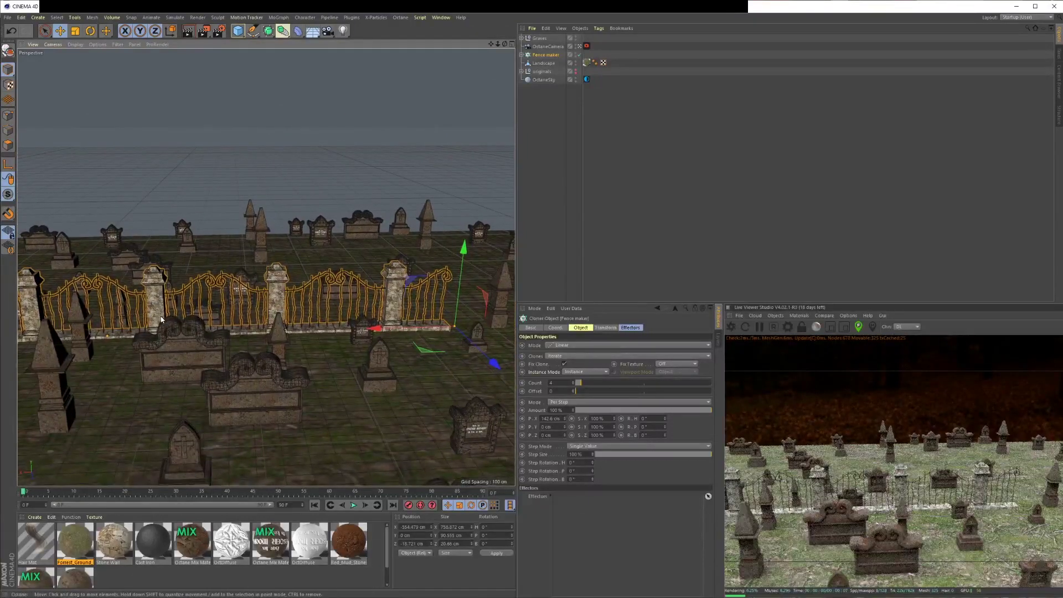
pyautogui.keyDown('alt'); pyautogui.moveTo(164, 324); pyautogui.dragTo(111, 323, button='right'); pyautogui.keyUp('alt')
pyautogui.keyDown('alt'); pyautogui.moveTo(164, 323); pyautogui.dragTo(122, 321); pyautogui.keyUp('alt')
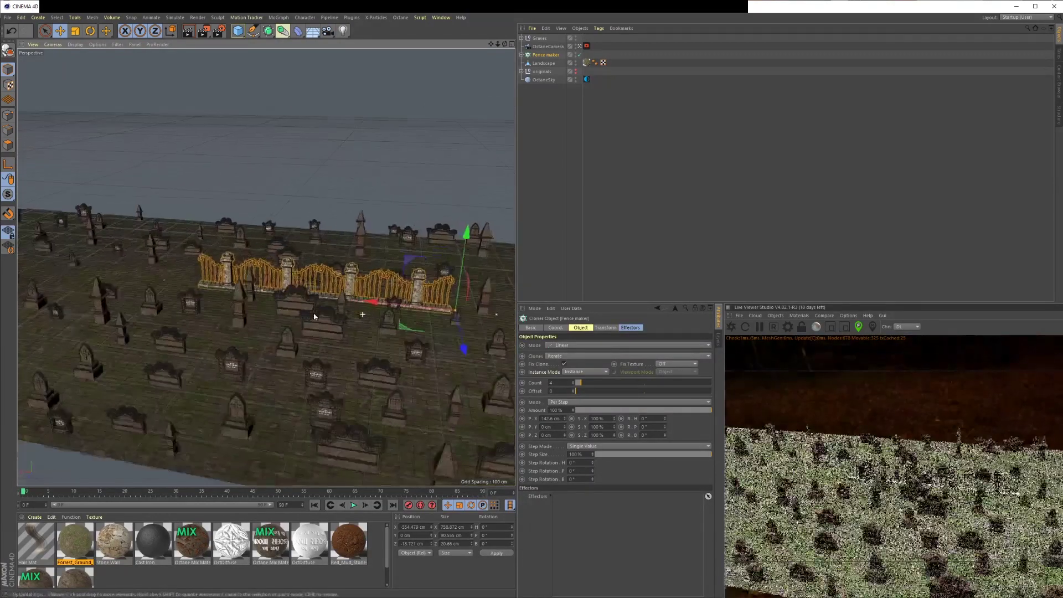
# Step: Hide the Graves group and expand the Fence maker cloner to examine the bars and stone base object inside it
pyautogui.click(576, 39)
pyautogui.click(575, 41)
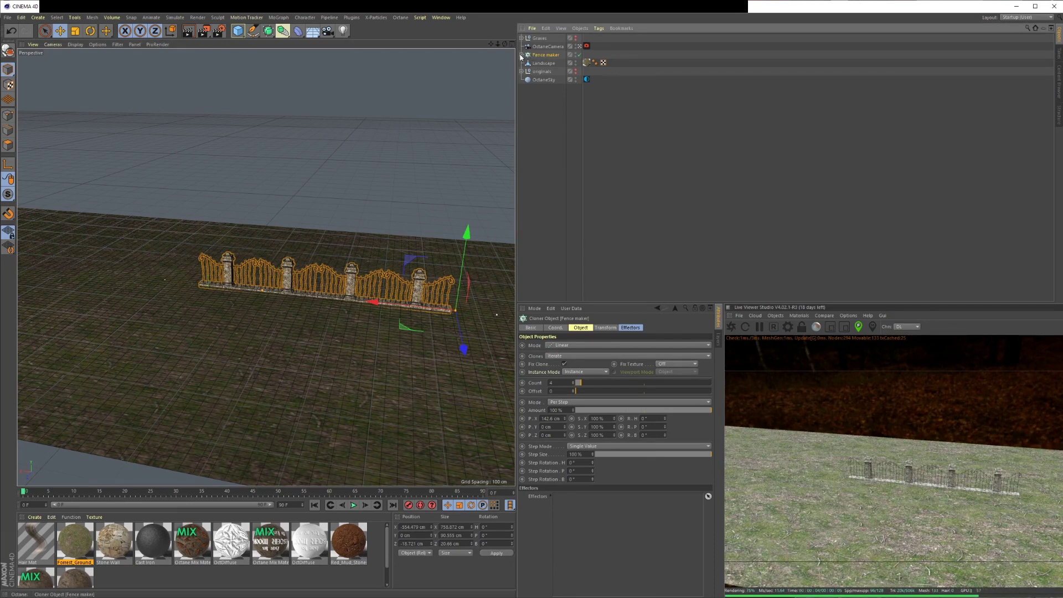
pyautogui.click(521, 55)
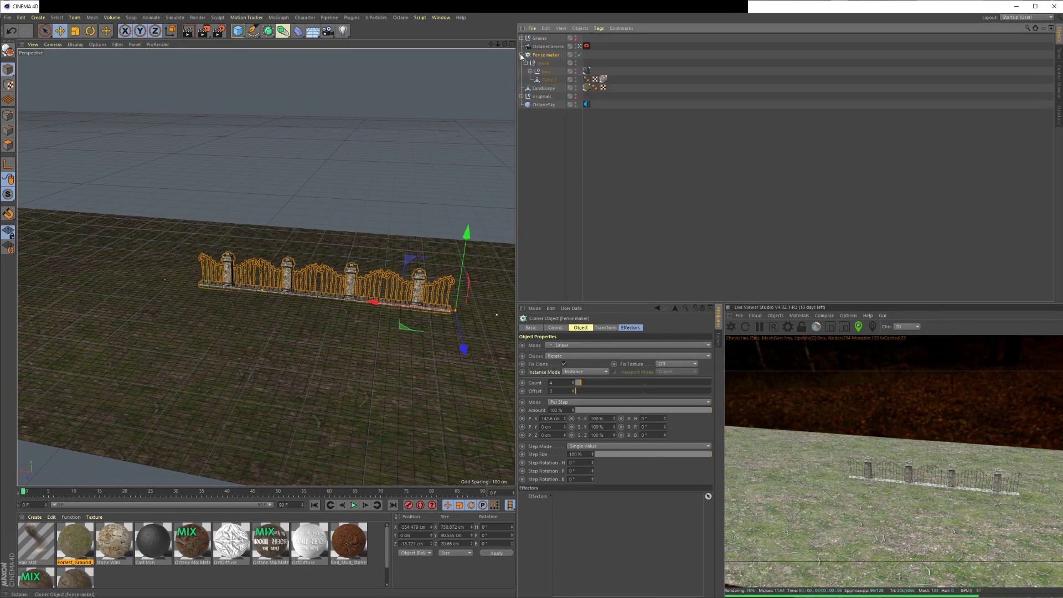
pyautogui.click(545, 71)
pyautogui.press('o')
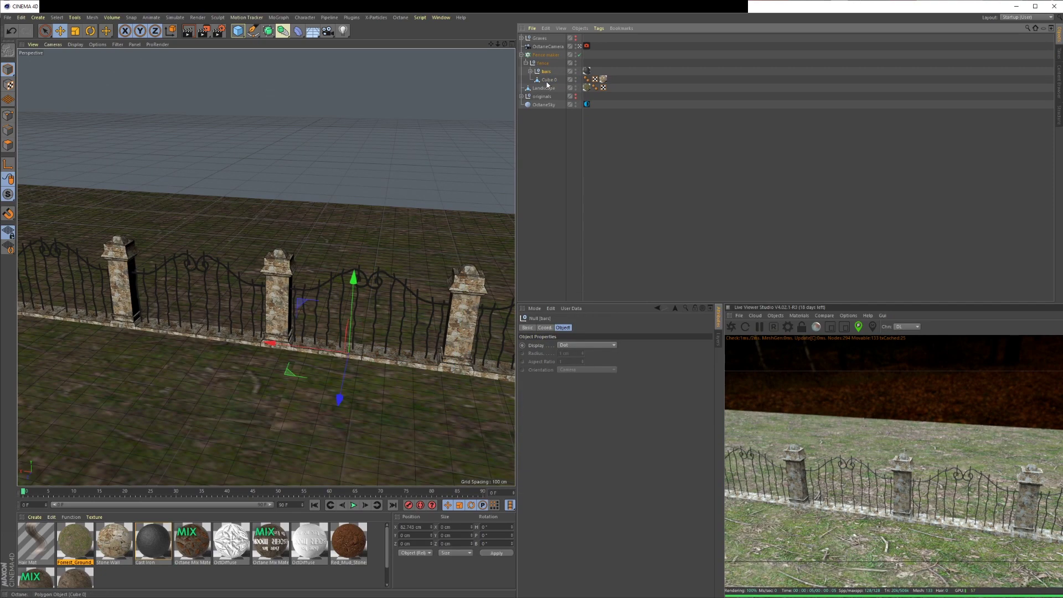
pyautogui.keyDown('alt'); pyautogui.moveTo(357, 294); pyautogui.dragTo(387, 297); pyautogui.keyUp('alt')
pyautogui.keyDown('alt'); pyautogui.moveTo(357, 301); pyautogui.dragTo(288, 263, button='middle'); pyautogui.keyUp('alt')
pyautogui.keyDown('alt'); pyautogui.moveTo(287, 263); pyautogui.dragTo(221, 271); pyautogui.keyUp('alt')
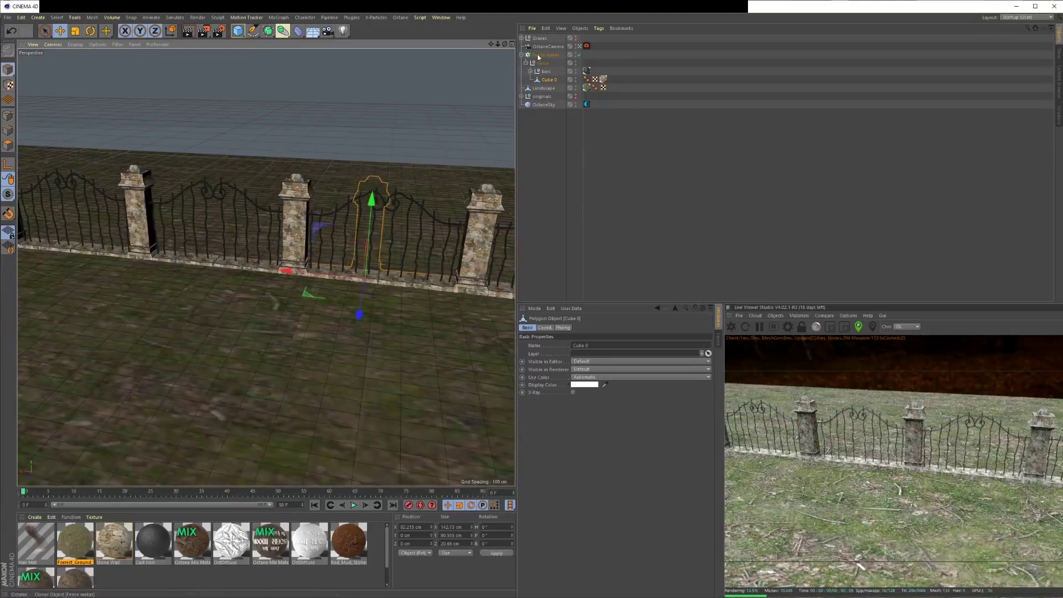
# Step: Try different clone counts on the Fence maker cloner, settling on 2
pyautogui.click(540, 55)
pyautogui.keyDown('alt'); pyautogui.moveTo(366, 204); pyautogui.dragTo(296, 204); pyautogui.keyUp('alt')
pyautogui.keyDown('alt'); pyautogui.moveTo(297, 204); pyautogui.dragTo(410, 259, button='middle'); pyautogui.keyUp('alt')
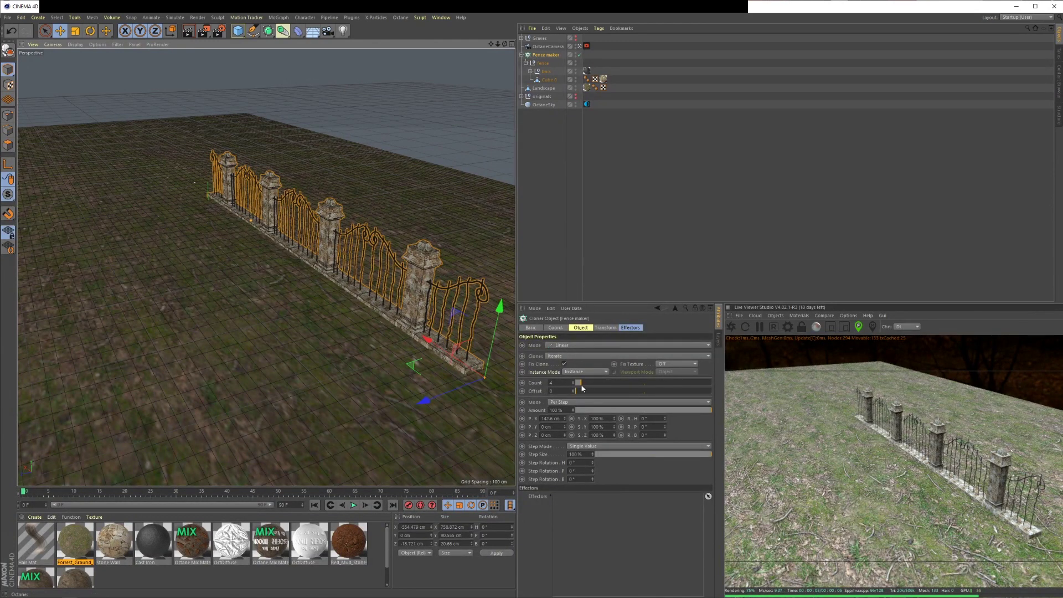
pyautogui.moveTo(581, 388)
pyautogui.mouseDown()
pyautogui.moveTo(588, 381)
pyautogui.moveTo(577, 382)
pyautogui.mouseUp()
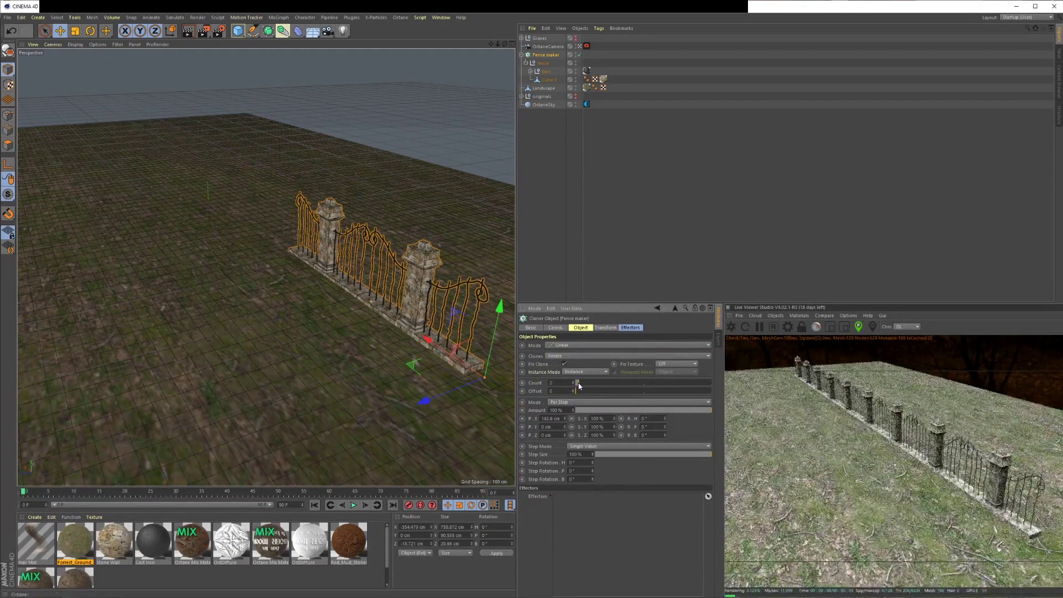
pyautogui.keyDown('alt'); pyautogui.moveTo(363, 295); pyautogui.dragTo(446, 292); pyautogui.keyUp('alt')
pyautogui.keyDown('alt'); pyautogui.moveTo(447, 292); pyautogui.dragTo(240, 282, button='middle'); pyautogui.keyUp('alt')
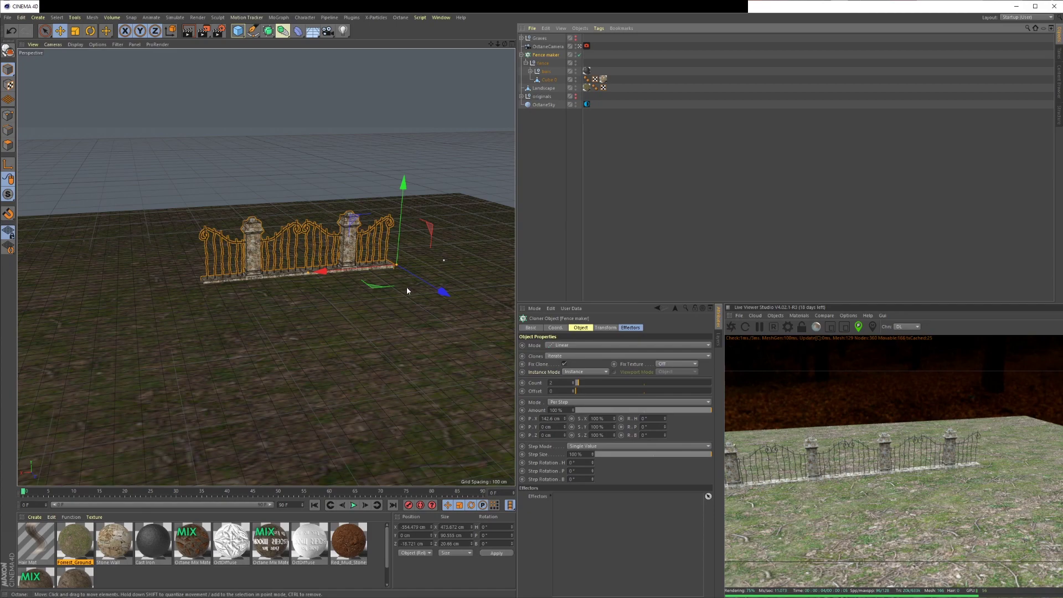
# Step: Move the Fence maker cloner across the ground to the landscape's far long edge, near one corner
pyautogui.keyDown('alt'); pyautogui.moveTo(332, 271); pyautogui.dragTo(254, 292); pyautogui.keyUp('alt')
pyautogui.keyDown('alt'); pyautogui.moveTo(331, 287); pyautogui.dragTo(321, 388, button='right'); pyautogui.keyUp('alt')
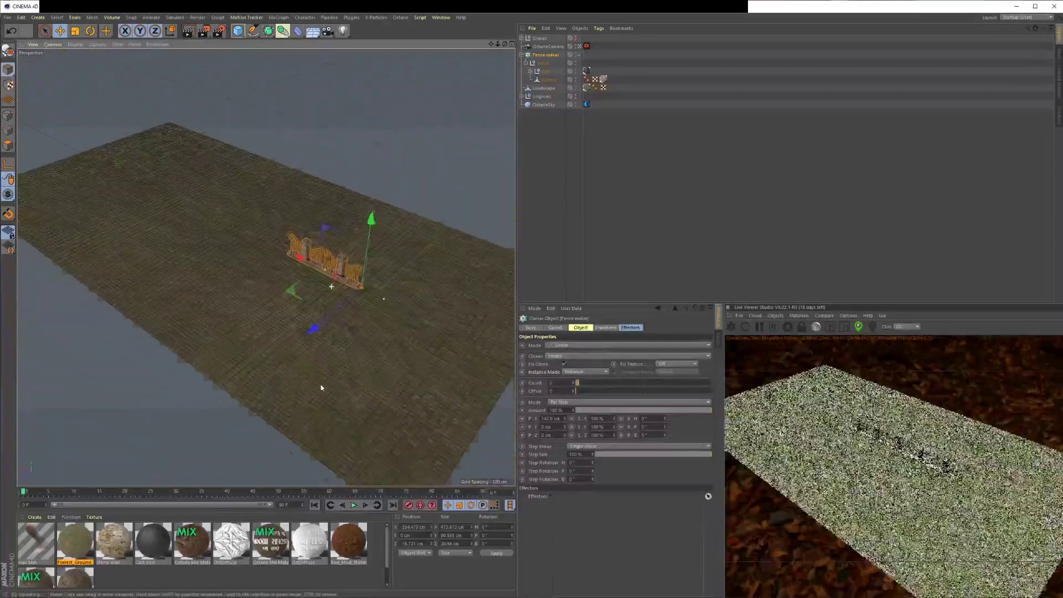
pyautogui.keyDown('alt'); pyautogui.moveTo(404, 327); pyautogui.dragTo(247, 351, button='middle'); pyautogui.keyUp('alt')
pyautogui.moveTo(156, 314); pyautogui.dragTo(283, 276)
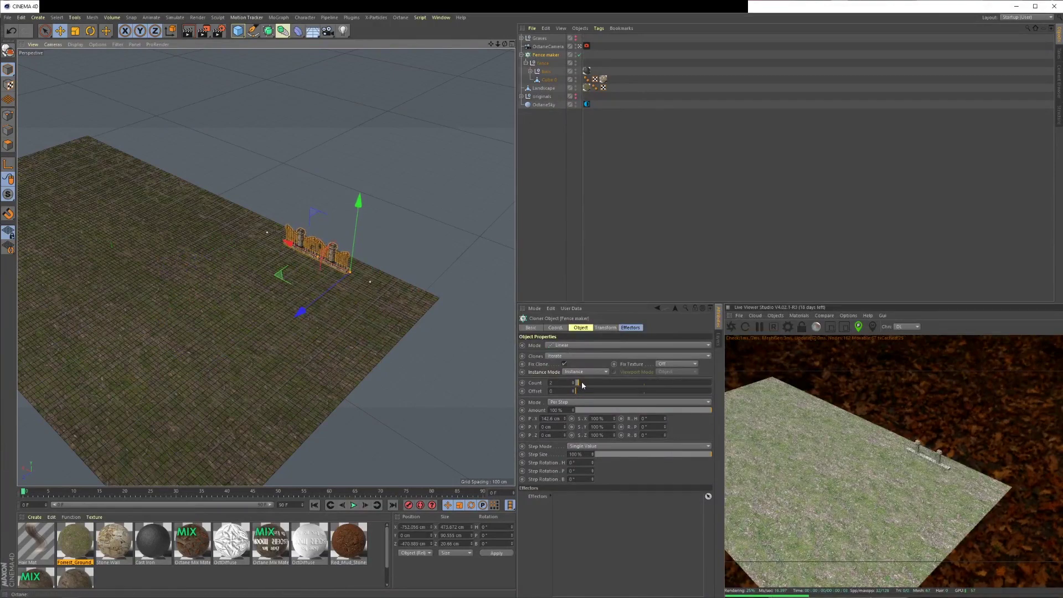
# Step: Set the Fence maker cloner's count to 12 along the landscape's long edge and collapse its hierarchy
pyautogui.moveTo(582, 386); pyautogui.dragTo(503, 390)
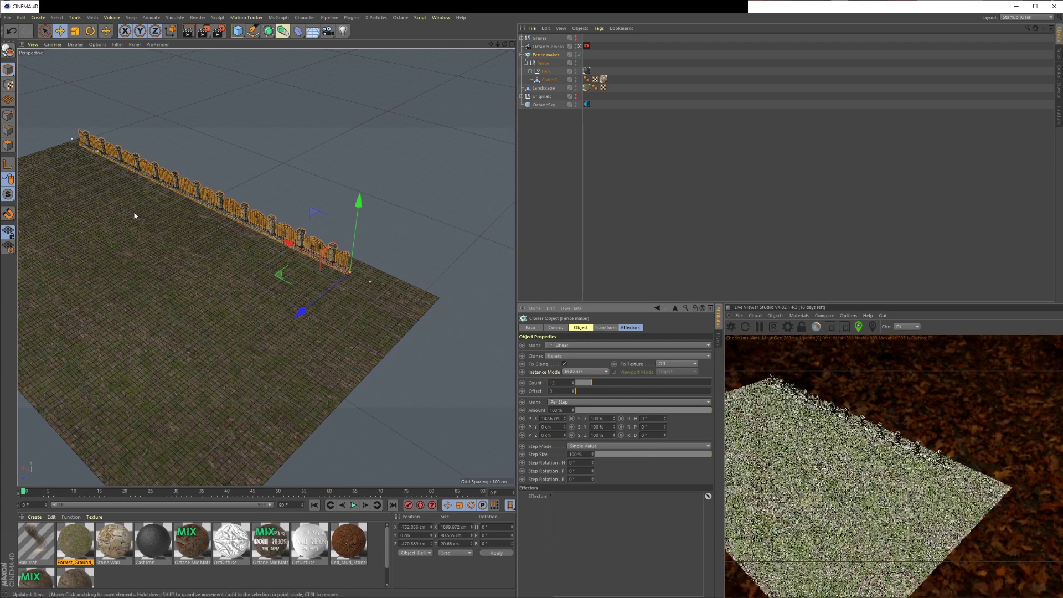
pyautogui.keyDown('alt'); pyautogui.moveTo(134, 215); pyautogui.dragTo(112, 178); pyautogui.keyUp('alt')
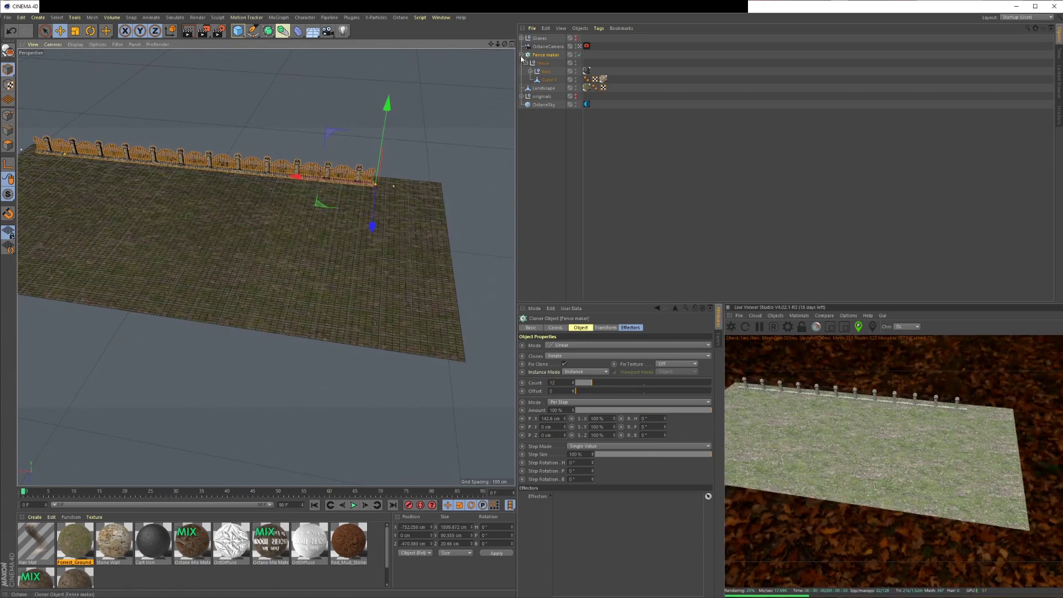
pyautogui.click(522, 55)
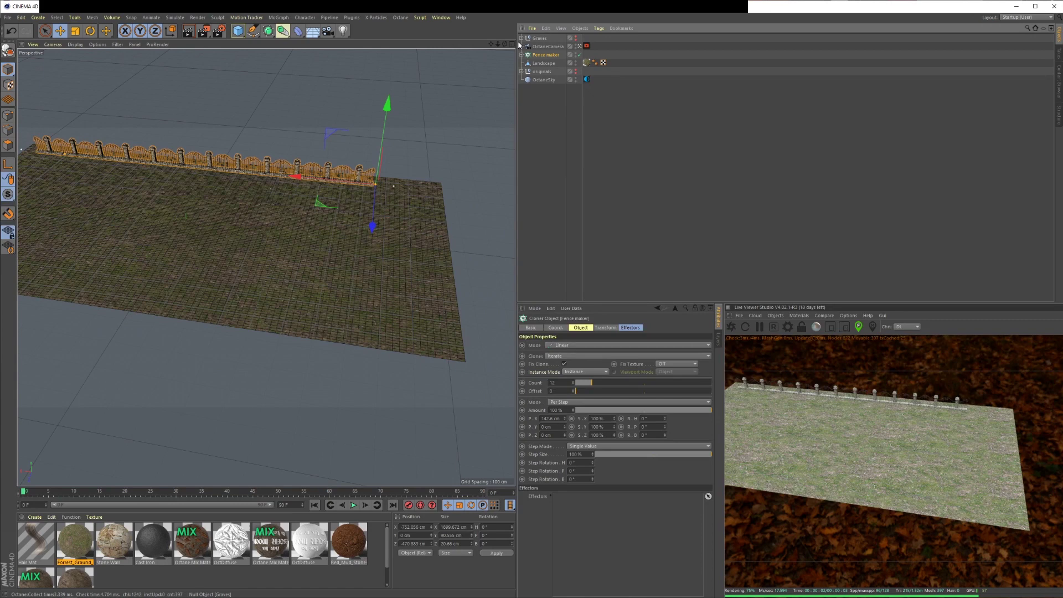
# Step: Duplicate the Fence maker cloner, place the original directly below the copy in the hierarchy, and rename the copy Fence maker 2
pyautogui.hotkey('ctrl', 'c')
pyautogui.hotkey('ctrl', 'v')
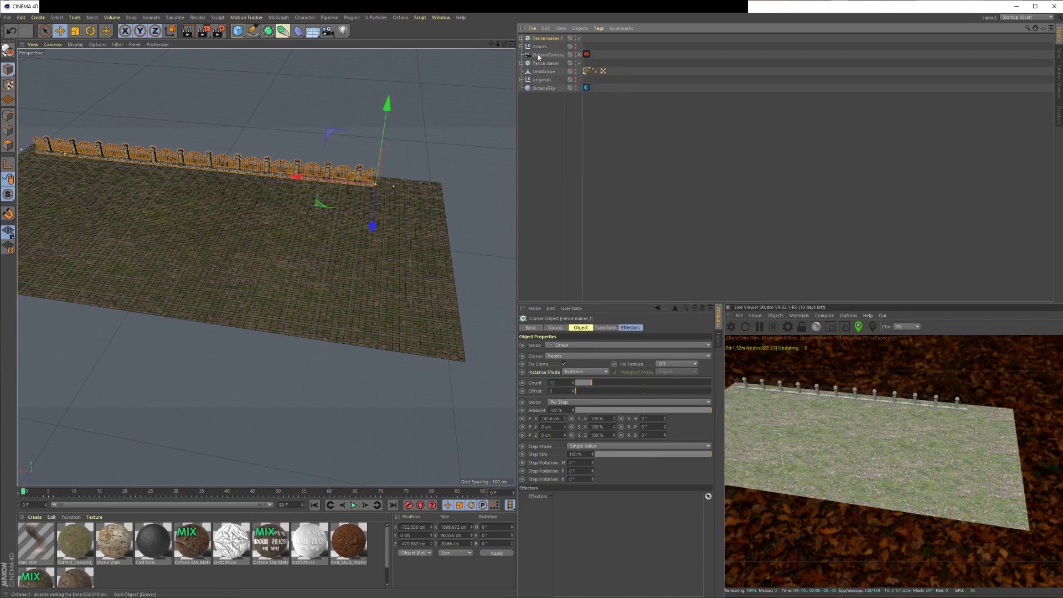
pyautogui.moveTo(540, 46); pyautogui.dragTo(546, 47)
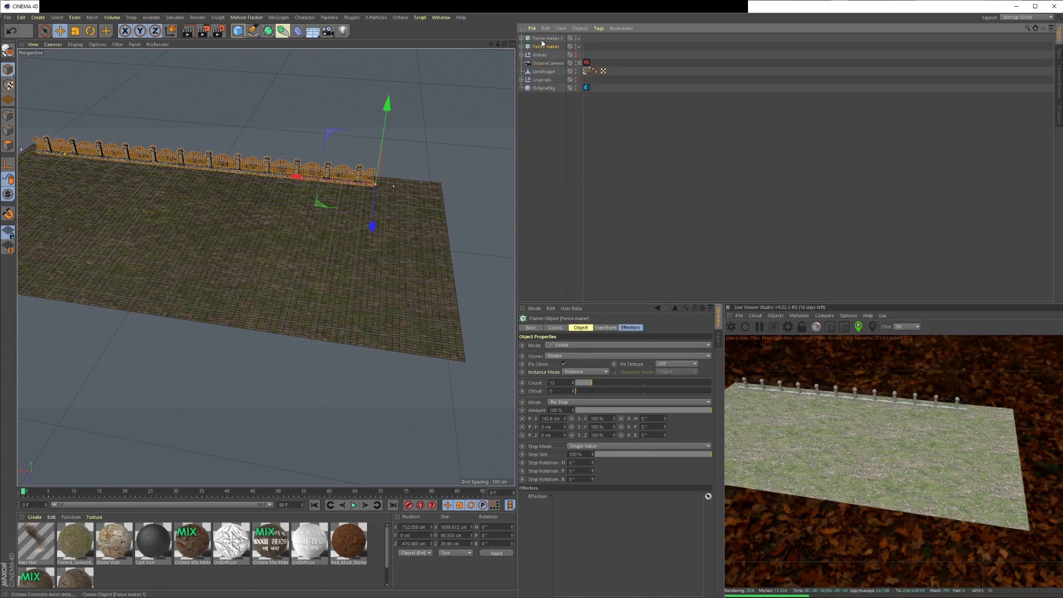
pyautogui.doubleClick(545, 38)
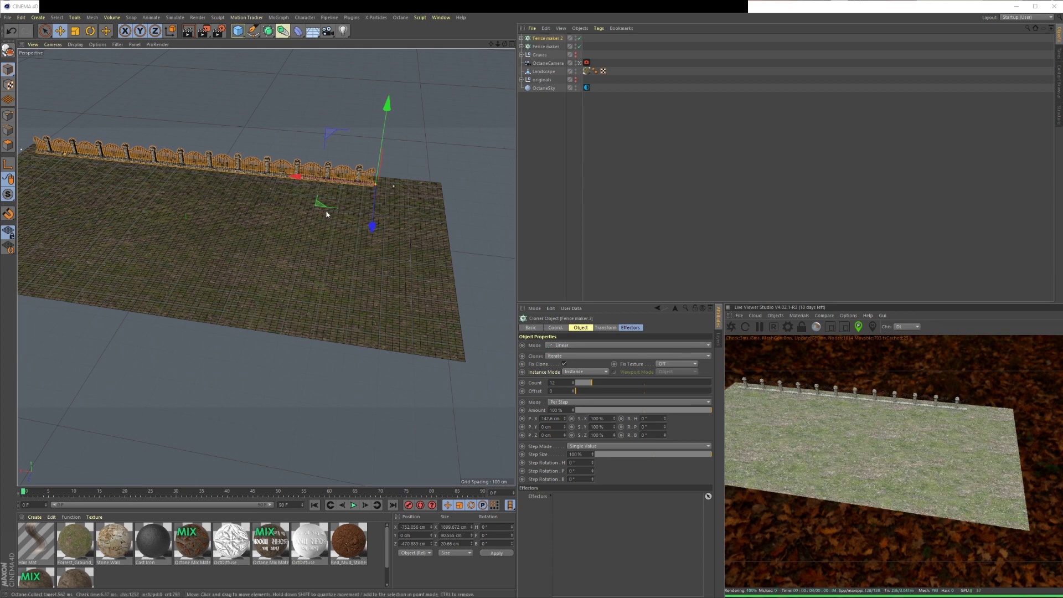
# Step: Move Fence maker 2 along the Z axis to the opposite long edge of the landscape
pyautogui.moveTo(372, 227); pyautogui.dragTo(351, 397)
pyautogui.keyDown('alt'); pyautogui.moveTo(224, 270); pyautogui.dragTo(364, 292, button='middle'); pyautogui.keyUp('alt')
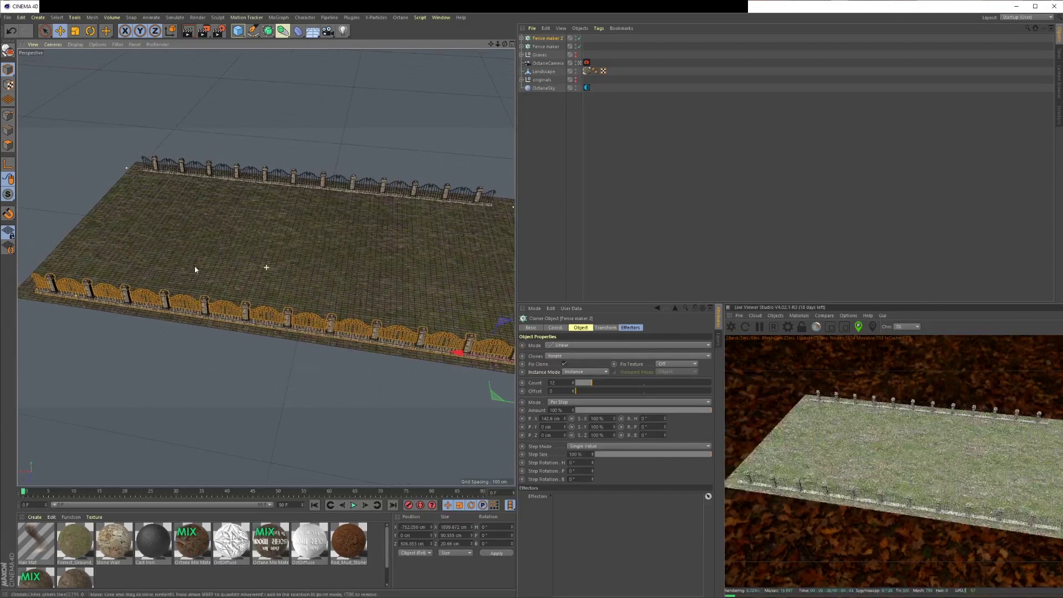
pyautogui.keyDown('alt'); pyautogui.moveTo(185, 265); pyautogui.dragTo(195, 265); pyautogui.keyUp('alt')
# Step: Duplicate the Fence maker 2 cloner and rename the copy Fence maker 3
pyautogui.click(533, 40)
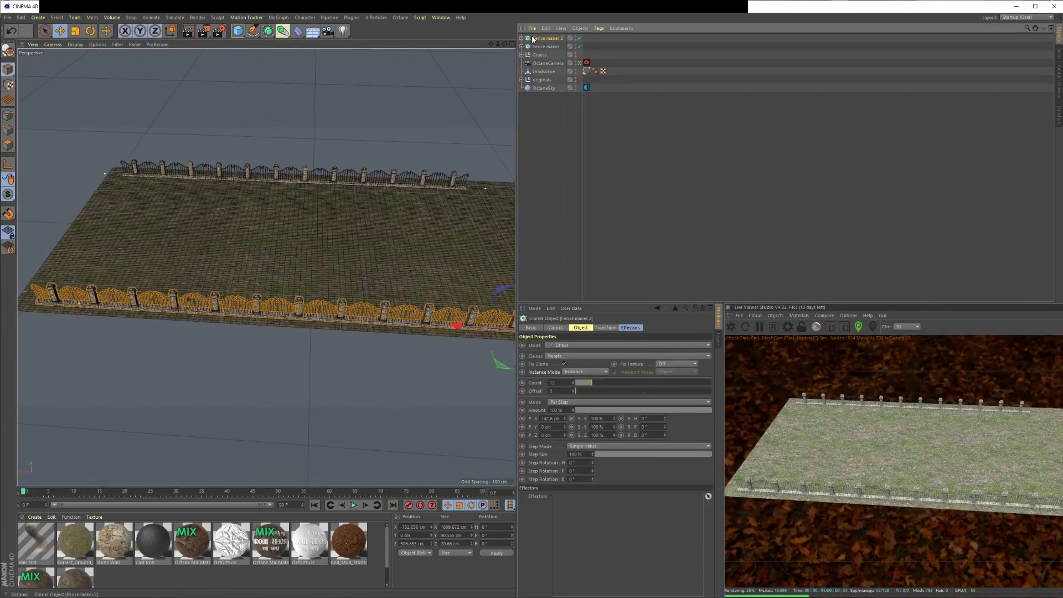
pyautogui.hotkey('ctrl', 'c')
pyautogui.hotkey('ctrl', 'v')
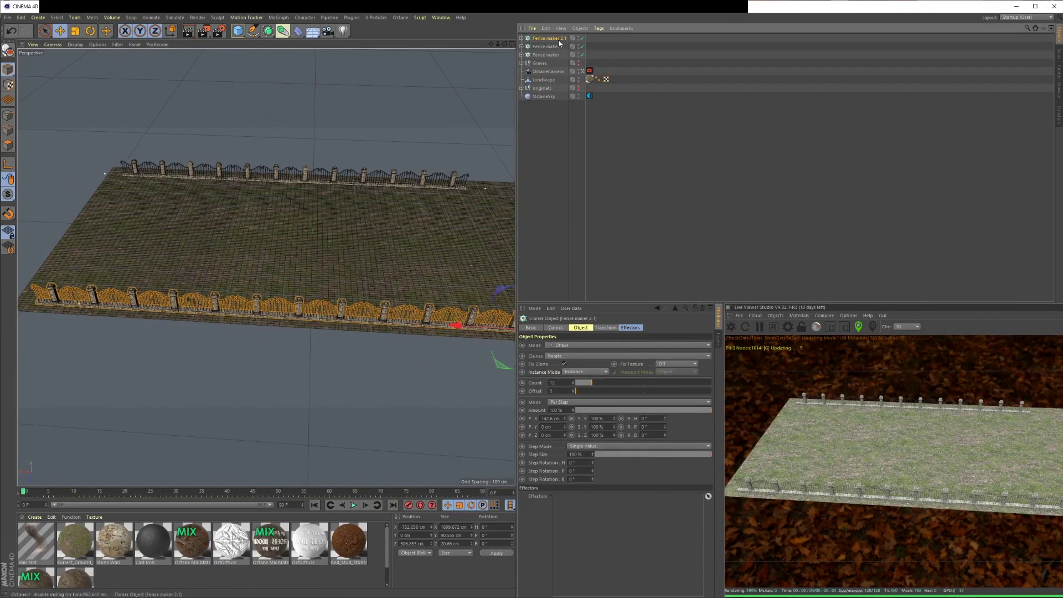
pyautogui.doubleClick(560, 39)
pyautogui.press('BackSpace')
pyautogui.press('BackSpace')
pyautogui.press('BackSpace')
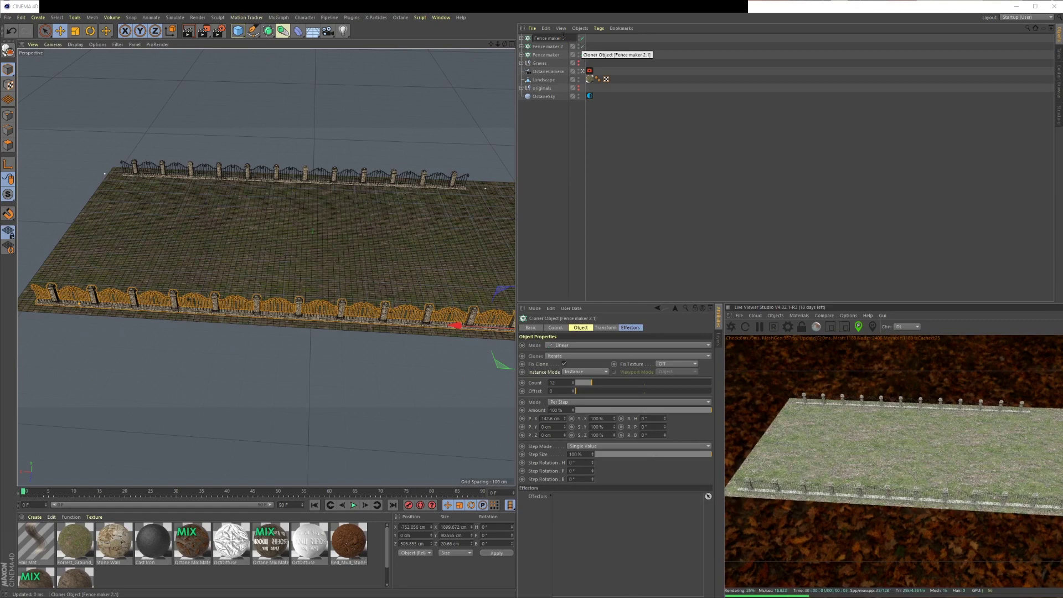
pyautogui.write('3')
pyautogui.press('Return')
# Step: Rotate Fence maker 3 to a heading of 90° so it runs perpendicular to the two long fences
pyautogui.keyDown('alt'); pyautogui.moveTo(269, 281); pyautogui.dragTo(221, 265, button='middle'); pyautogui.keyUp('alt')
pyautogui.press('r')
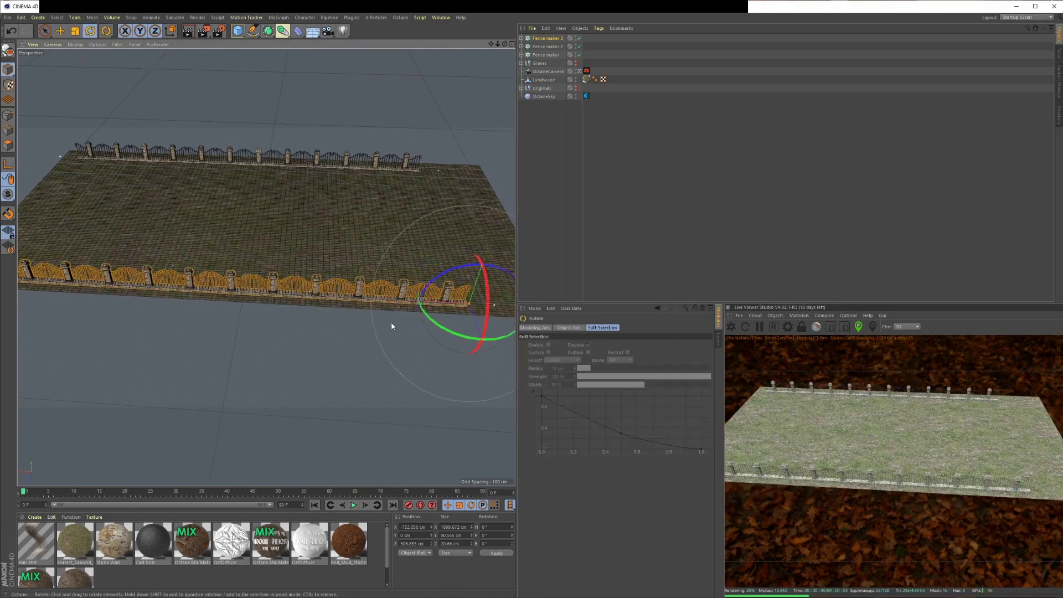
pyautogui.keyDown('alt'); pyautogui.moveTo(428, 324); pyautogui.dragTo(323, 289, button='middle'); pyautogui.keyUp('alt')
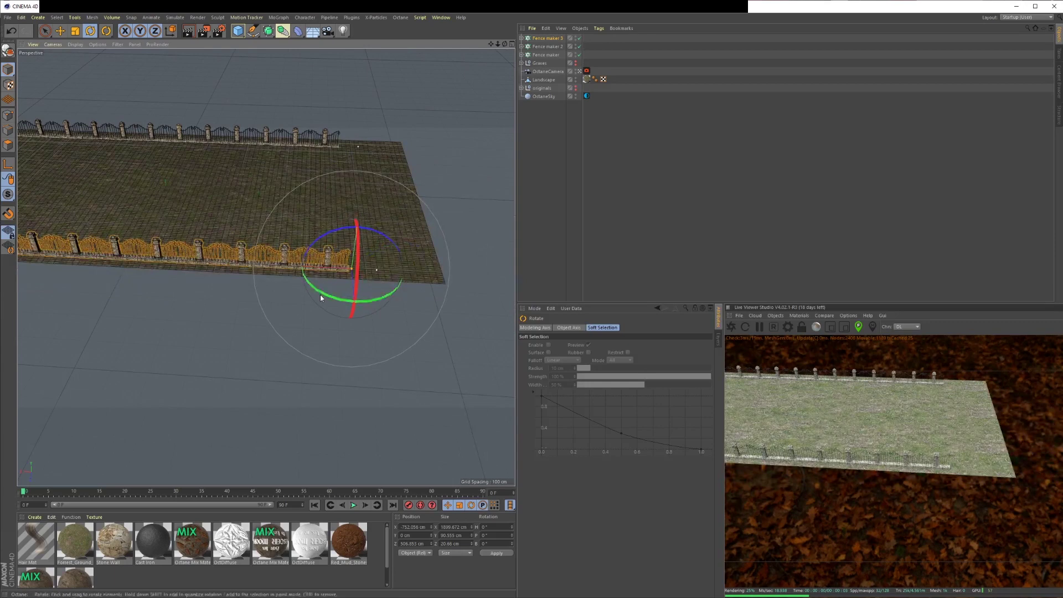
pyautogui.moveTo(320, 298); pyautogui.dragTo(426, 310)
pyautogui.press('space')
# Step: Move Fence maker 3 to the landscape's short edge, with its end meeting the corner of the first long fence
pyautogui.click(61, 30)
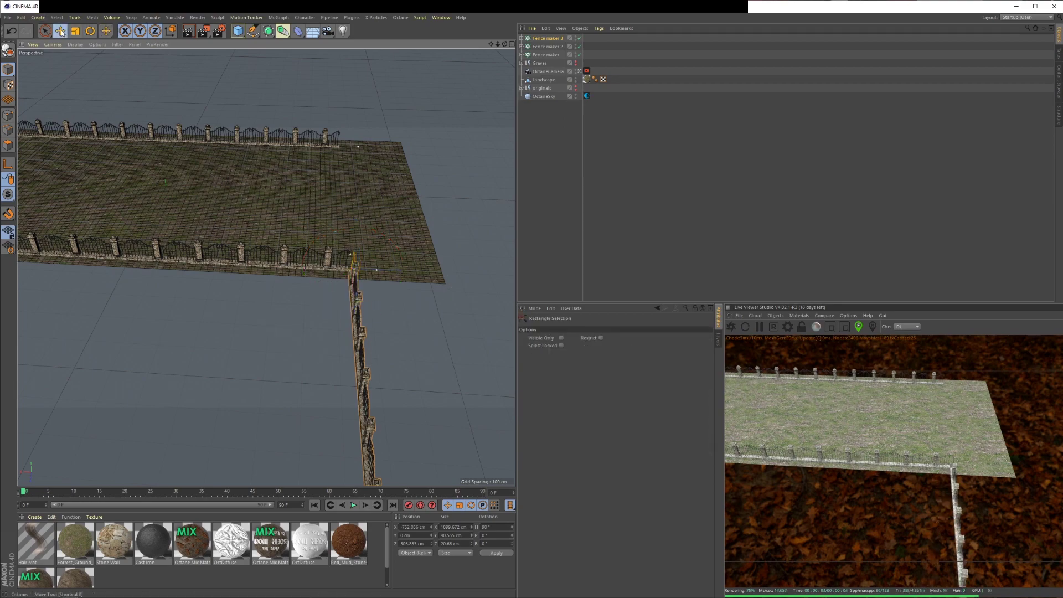
pyautogui.click(60, 31)
pyautogui.moveTo(297, 356); pyautogui.dragTo(144, 146)
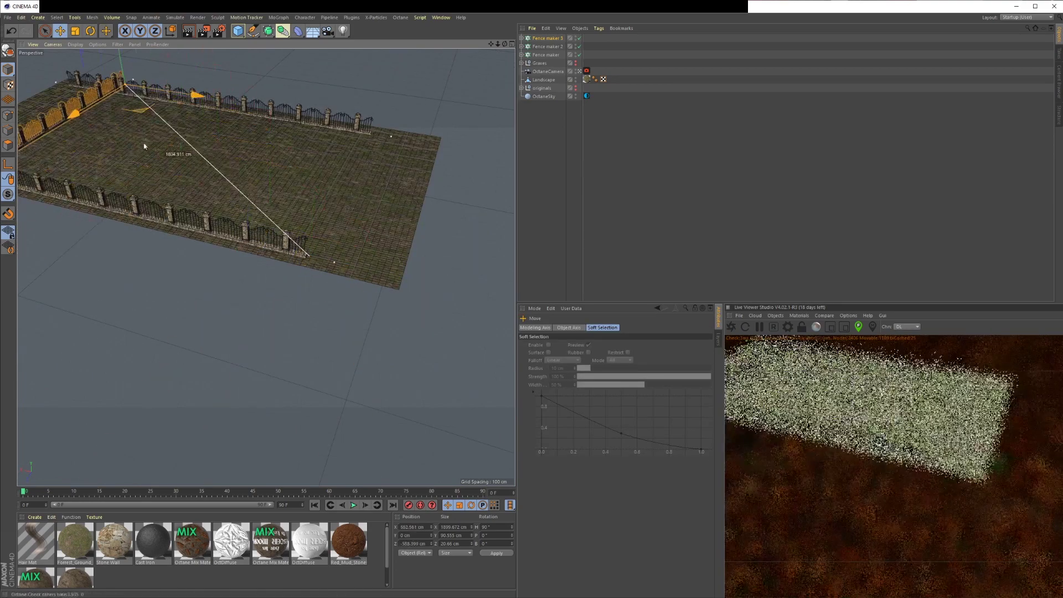
pyautogui.keyDown('alt'); pyautogui.moveTo(144, 146); pyautogui.dragTo(266, 233, button='middle'); pyautogui.keyUp('alt')
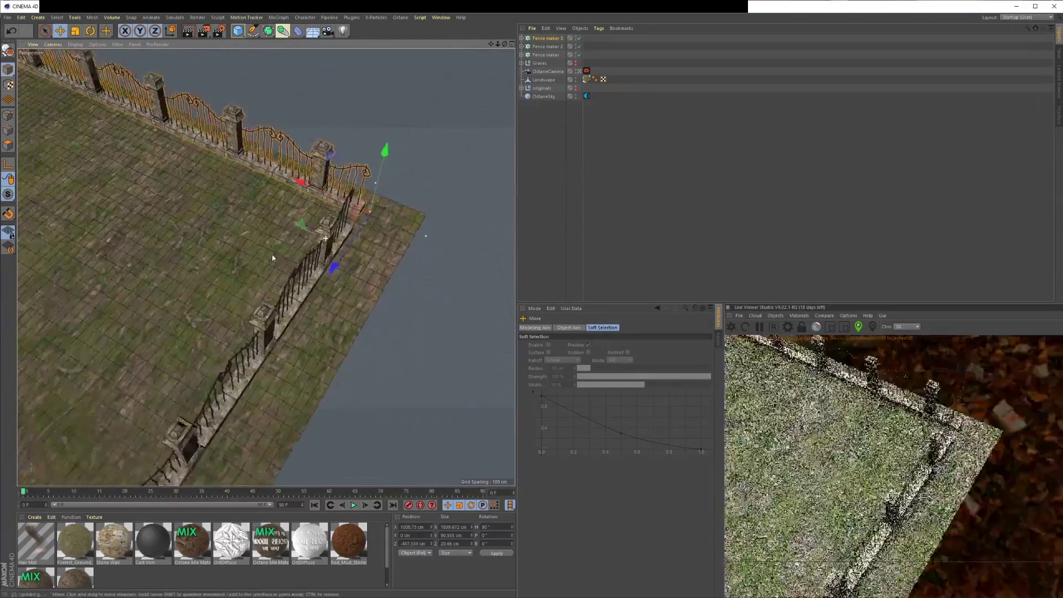
pyautogui.keyDown('alt'); pyautogui.moveTo(272, 257); pyautogui.dragTo(303, 241); pyautogui.keyUp('alt')
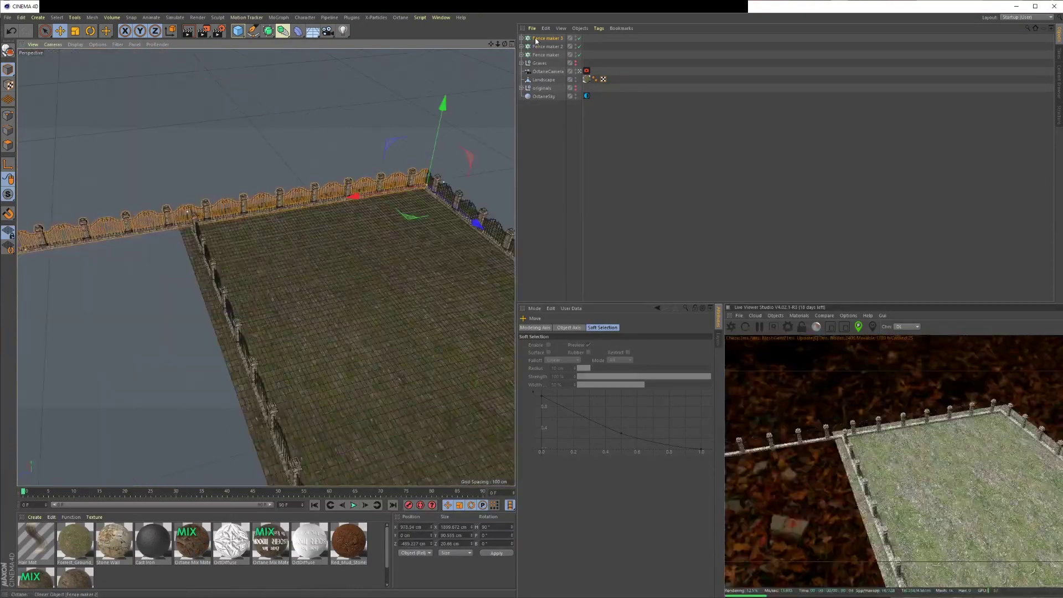
# Step: Set Fence maker 3's count to 7 so the fence spans only the landscape's short side
pyautogui.click(537, 38)
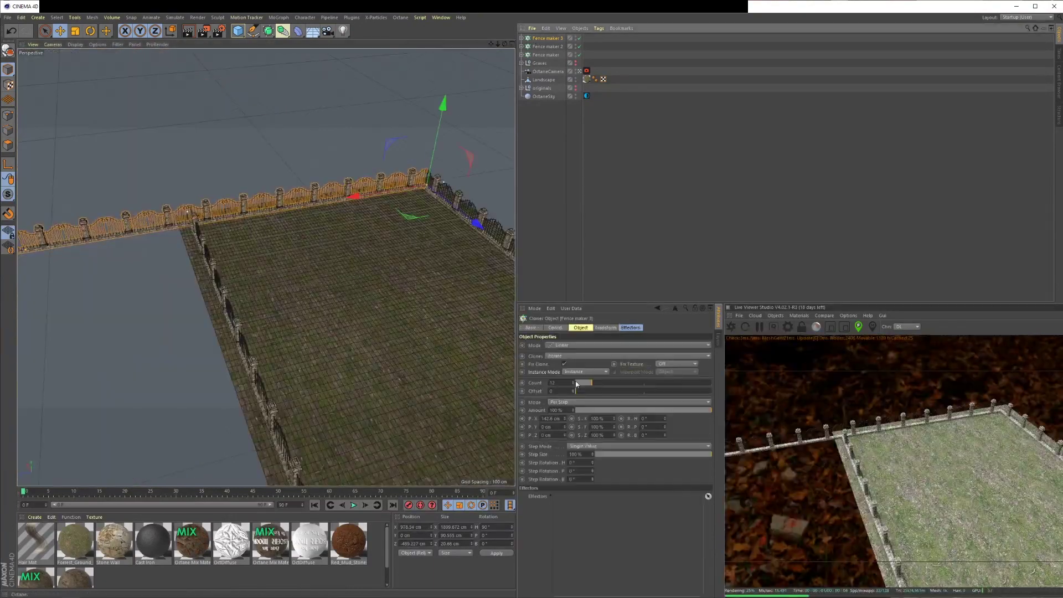
pyautogui.moveTo(591, 384); pyautogui.dragTo(586, 384)
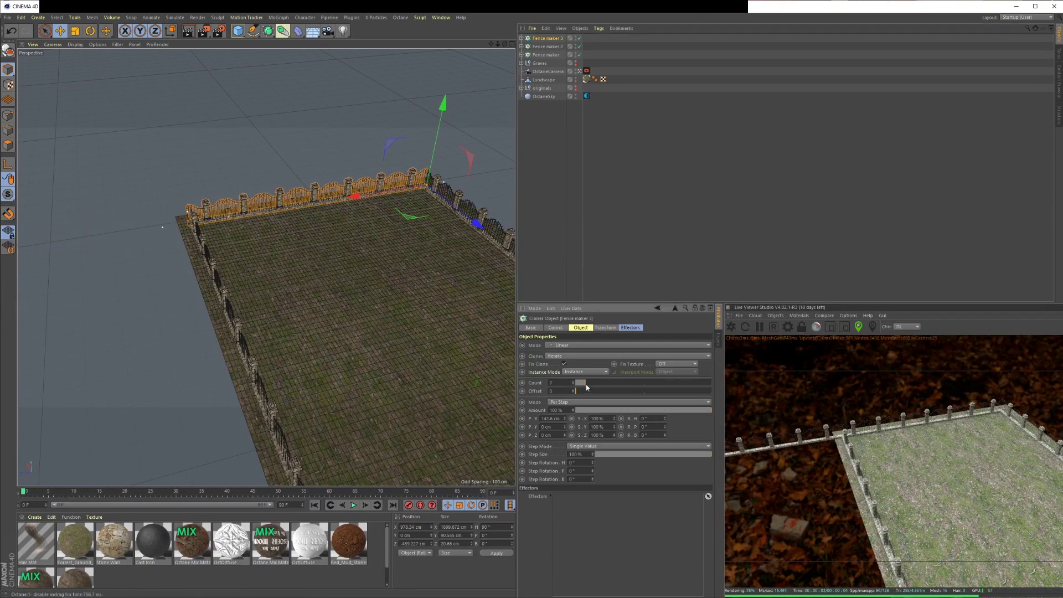
pyautogui.keyDown('alt'); pyautogui.moveTo(238, 284); pyautogui.dragTo(331, 244); pyautogui.keyUp('alt')
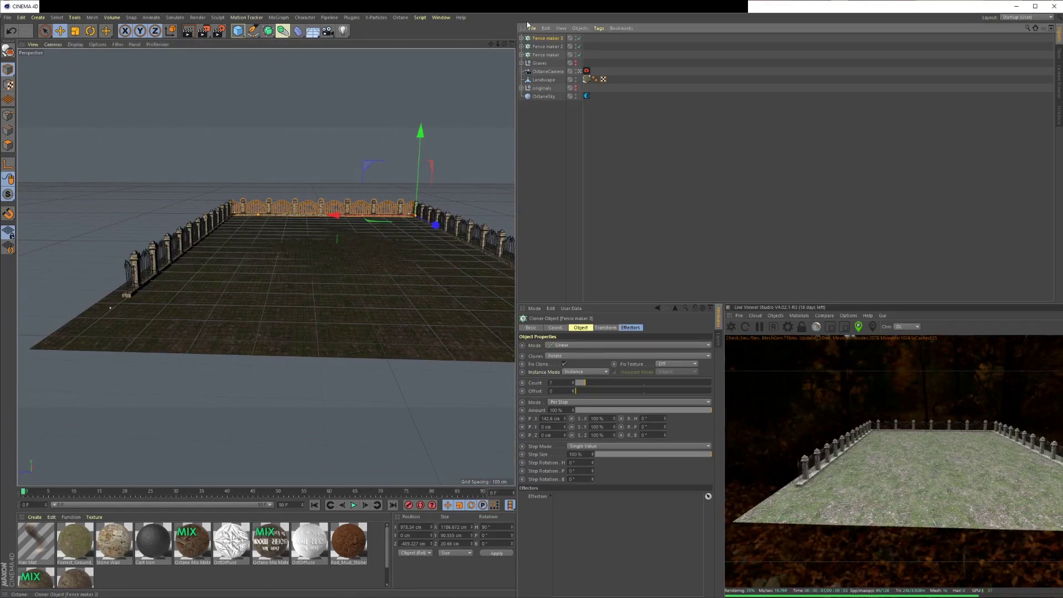
# Step: Duplicate the Fence maker 3 cloner and rename the copy Fence maker 4
pyautogui.hotkey('ctrl', 'c')
pyautogui.hotkey('ctrl', 'v')
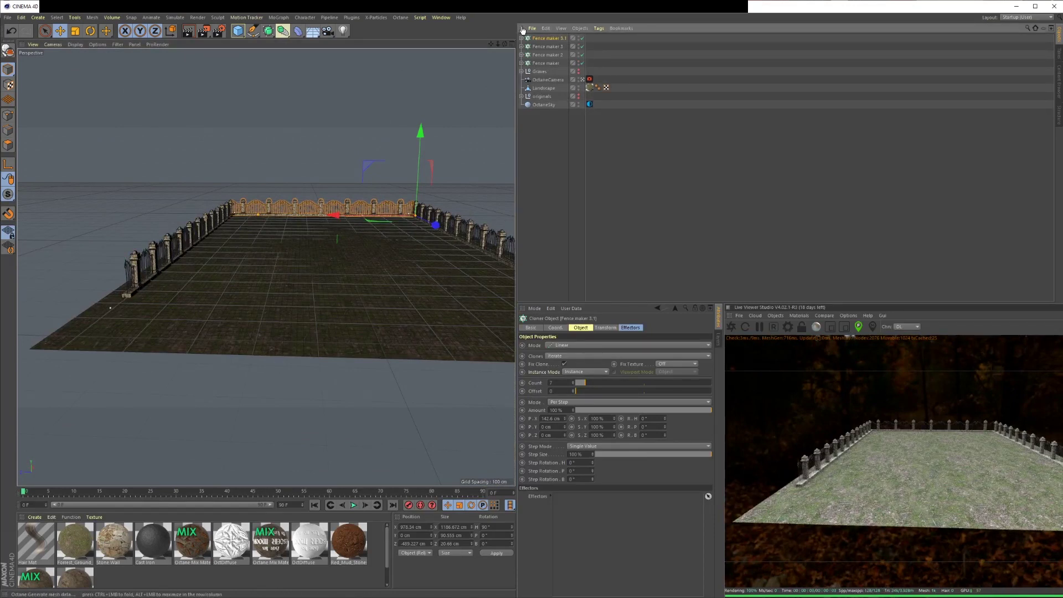
pyautogui.keyDown('alt'); pyautogui.moveTo(378, 263); pyautogui.dragTo(387, 276); pyautogui.keyUp('alt')
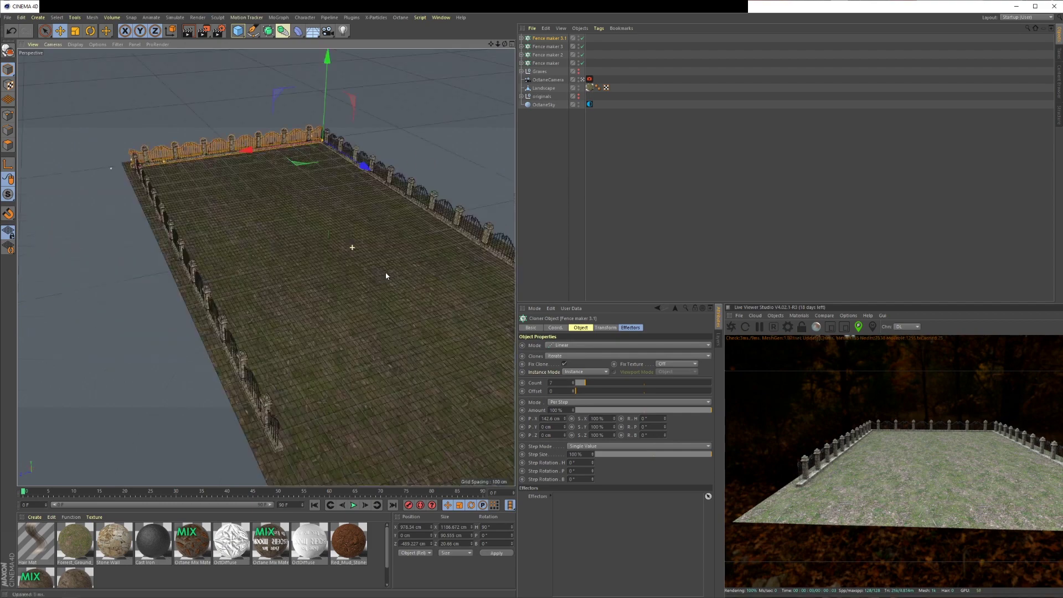
pyautogui.doubleClick(554, 39)
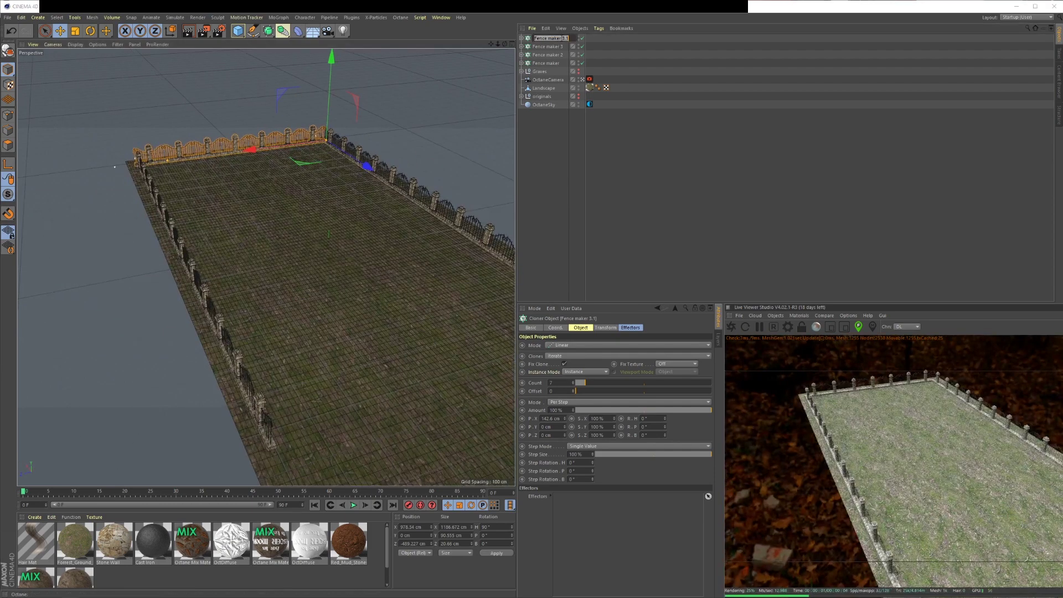
# Step: Move Fence maker 4 into the graveyard's interior and set its count to 4 so it extends from one long fence as a partial divider
pyautogui.moveTo(369, 170); pyautogui.dragTo(453, 247)
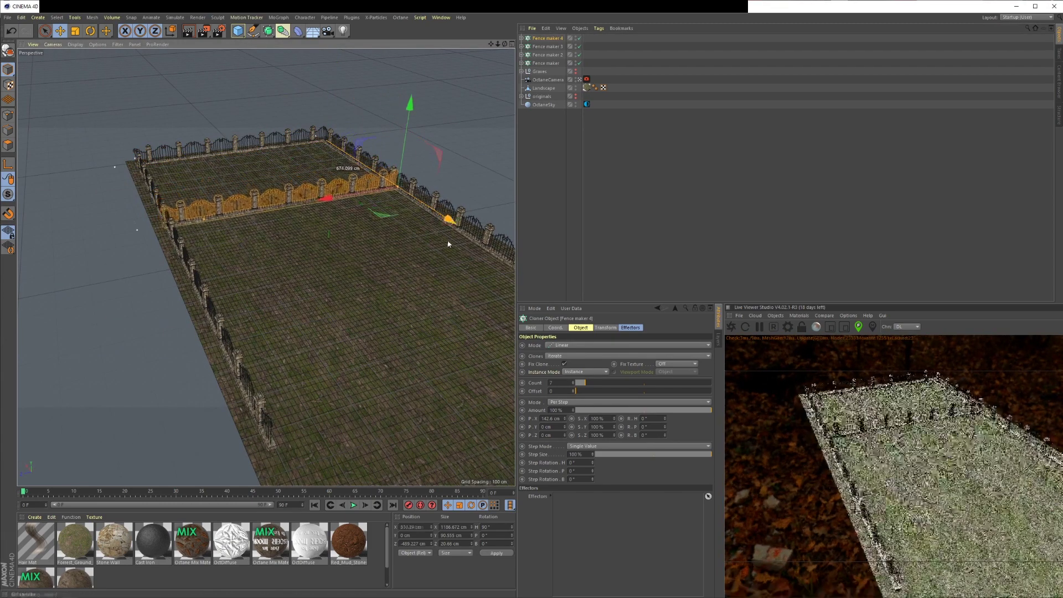
pyautogui.moveTo(330, 210); pyautogui.dragTo(238, 230)
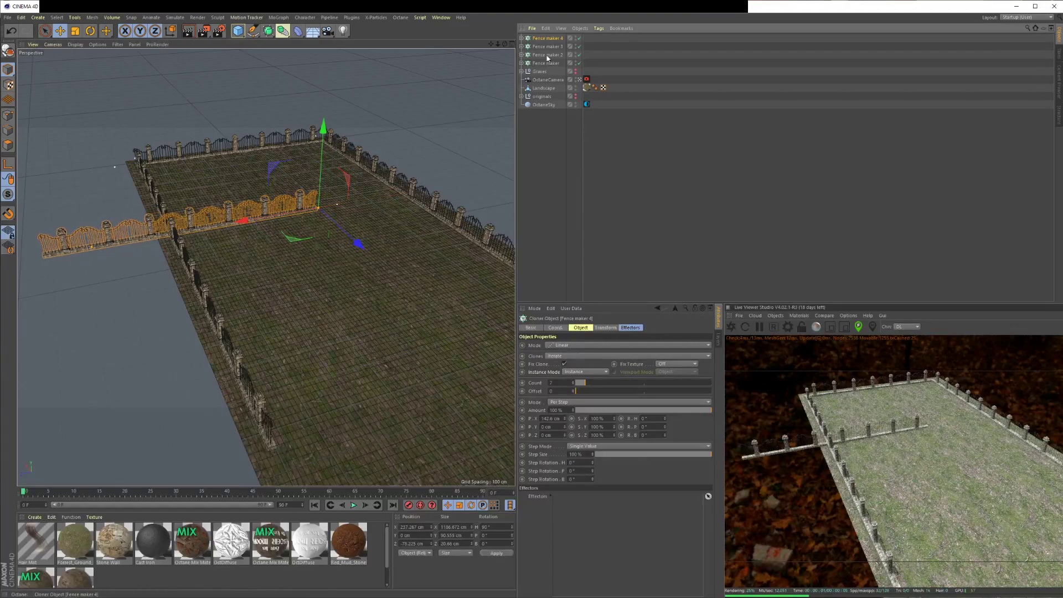
pyautogui.click(582, 383)
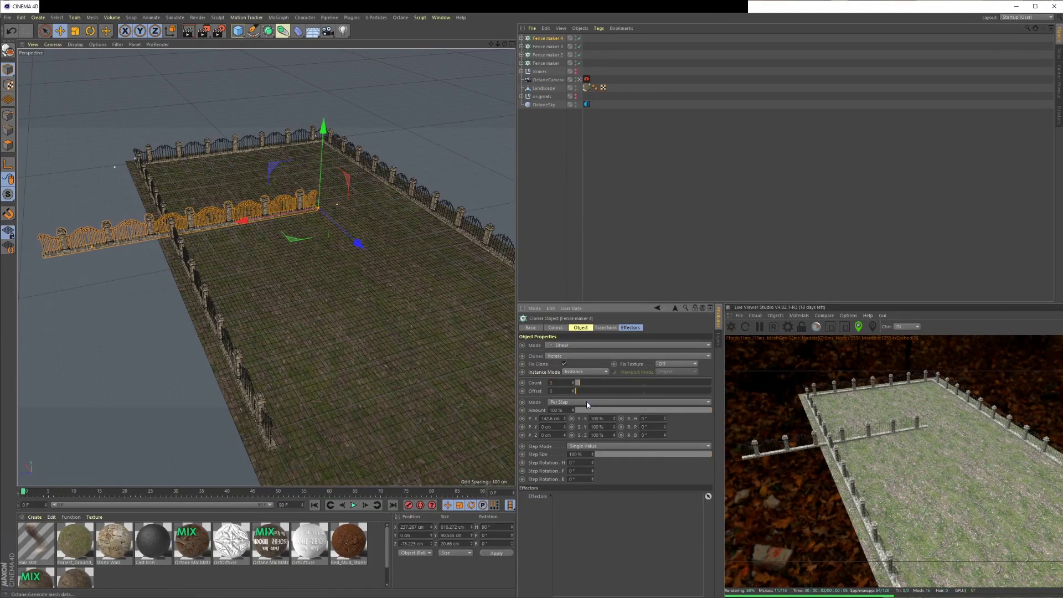
pyautogui.write('4')
pyautogui.press('Return')
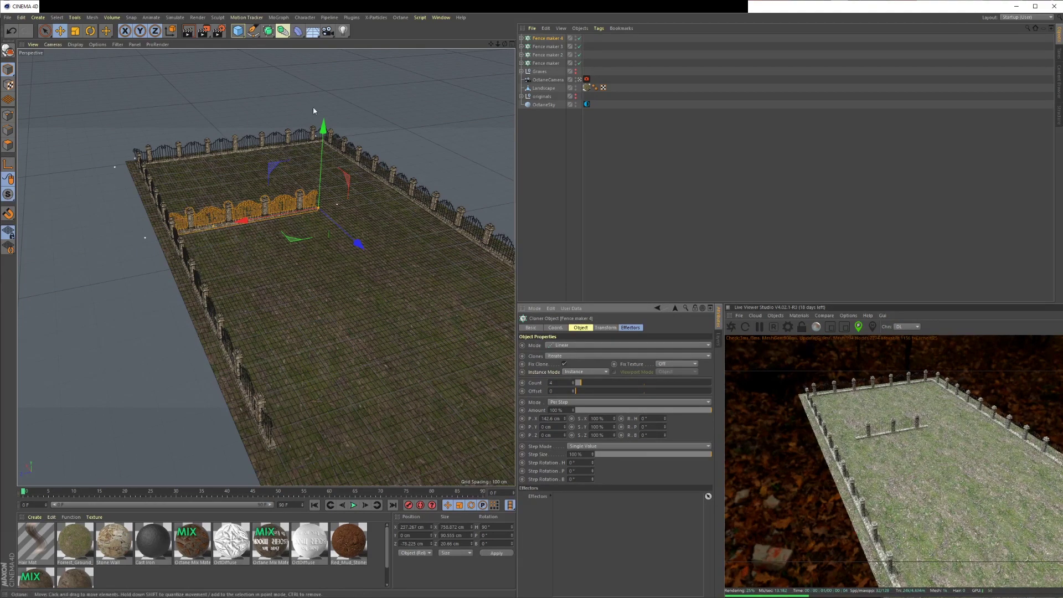
# Step: Duplicate Fence maker 4 as Fence maker 5 and place it farther forward, extending inward from the opposite long fence
pyautogui.hotkey('ctrl', 'c')
pyautogui.hotkey('ctrl', 'v')
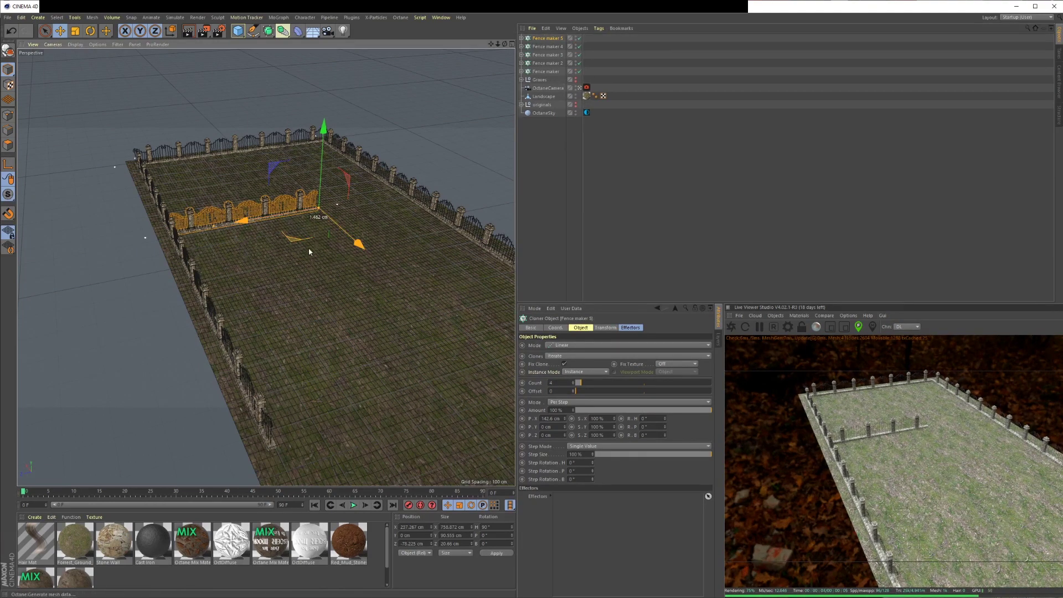
pyautogui.moveTo(319, 249); pyautogui.dragTo(488, 289)
# Step: Duplicate Fence maker 5 as Fence maker 6 and move it across to the front end of the opposite long fence
pyautogui.hotkey('ctrl', 'c')
pyautogui.hotkey('ctrl', 'v')
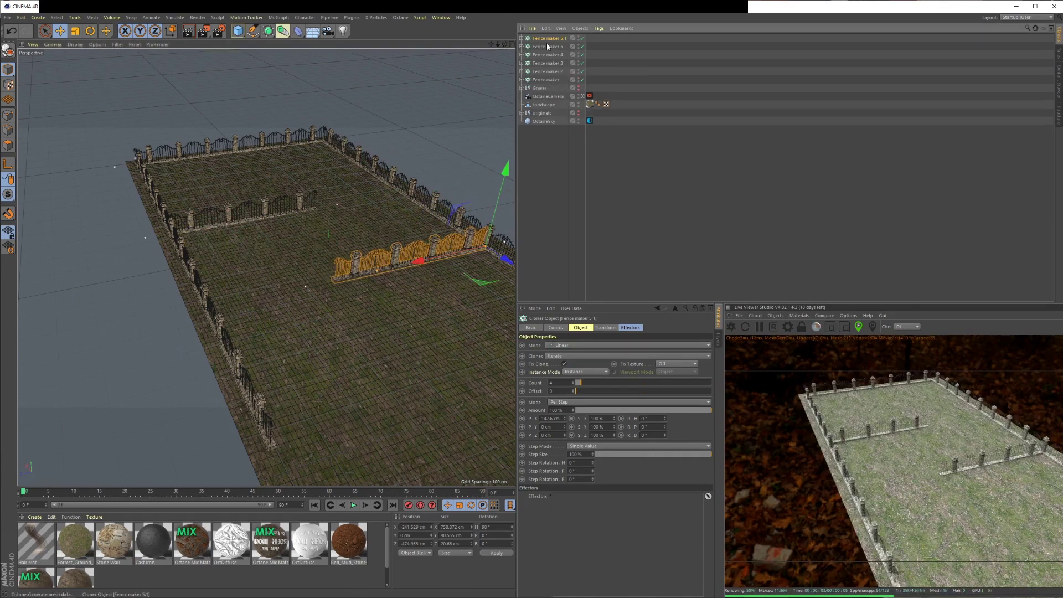
pyautogui.moveTo(482, 285); pyautogui.dragTo(498, 425)
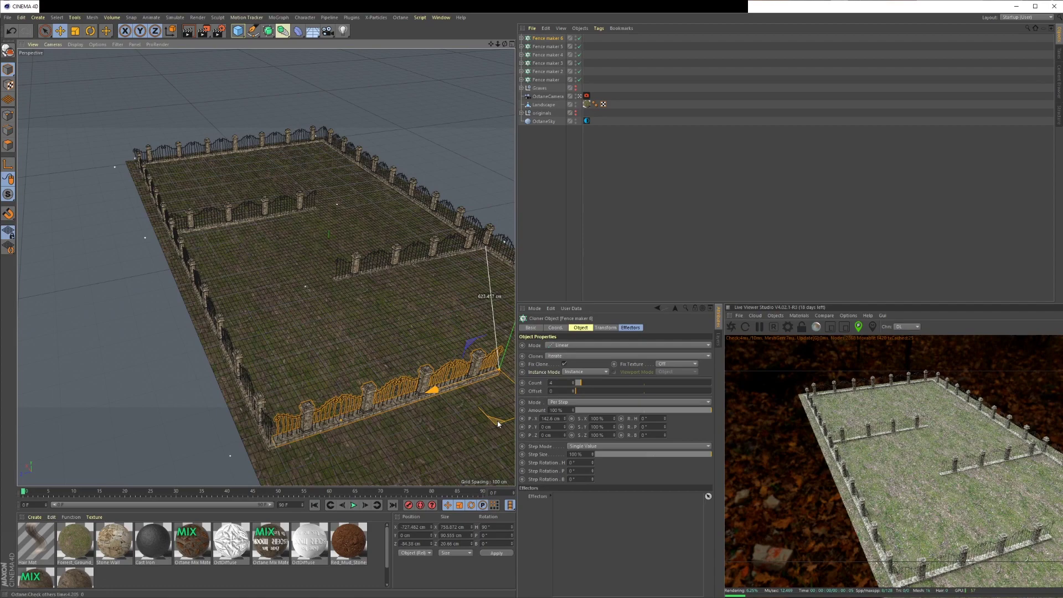
# Step: Make the hidden Graves group visible in the viewport and the render
pyautogui.keyDown('alt'); pyautogui.moveTo(323, 345); pyautogui.dragTo(214, 298, button='middle'); pyautogui.keyUp('alt')
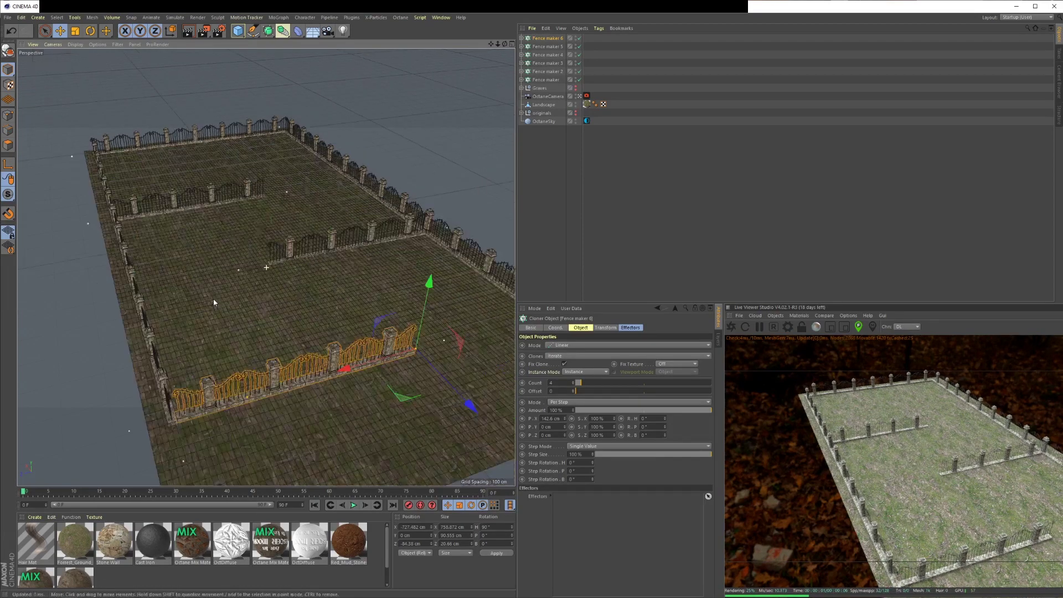
pyautogui.moveTo(327, 307)
pyautogui.keyDown('alt'); pyautogui.mouseDown()
pyautogui.moveTo(335, 255)
pyautogui.moveTo(328, 317)
pyautogui.mouseUp(); pyautogui.keyUp('alt')
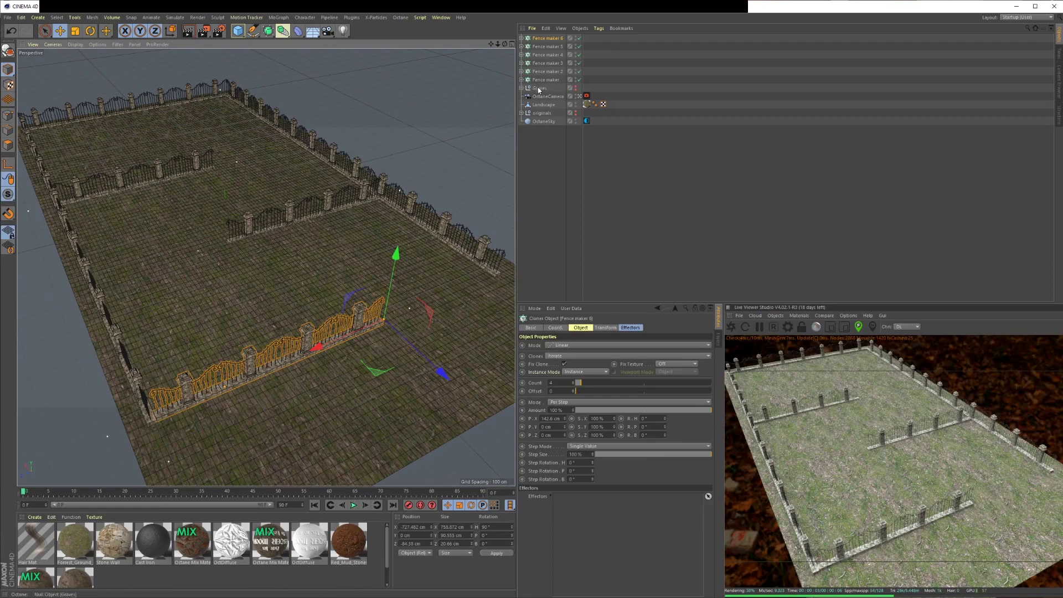
pyautogui.click(540, 89)
pyautogui.click(576, 89)
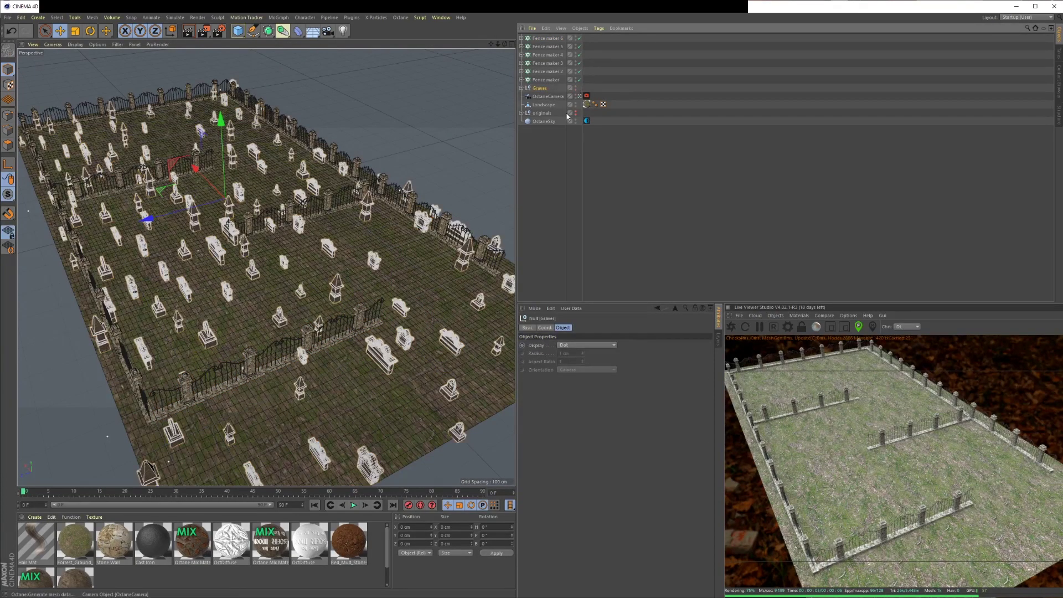
# Step: Examine how the graves sit among the fences, from close range and across the whole graveyard
pyautogui.keyDown('alt'); pyautogui.moveTo(327, 260); pyautogui.dragTo(282, 142); pyautogui.keyUp('alt')
pyautogui.keyDown('alt'); pyautogui.moveTo(281, 141); pyautogui.dragTo(382, 119, button='right'); pyautogui.keyUp('alt')
pyautogui.keyDown('alt'); pyautogui.moveTo(188, 127); pyautogui.dragTo(287, 247, button='middle'); pyautogui.keyUp('alt')
pyautogui.keyDown('alt'); pyautogui.moveTo(322, 256); pyautogui.dragTo(377, 244, button='right'); pyautogui.keyUp('alt')
pyautogui.keyDown('alt'); pyautogui.moveTo(322, 257); pyautogui.dragTo(302, 244); pyautogui.keyUp('alt')
pyautogui.keyDown('alt'); pyautogui.moveTo(302, 244); pyautogui.dragTo(230, 334, button='right'); pyautogui.keyUp('alt')
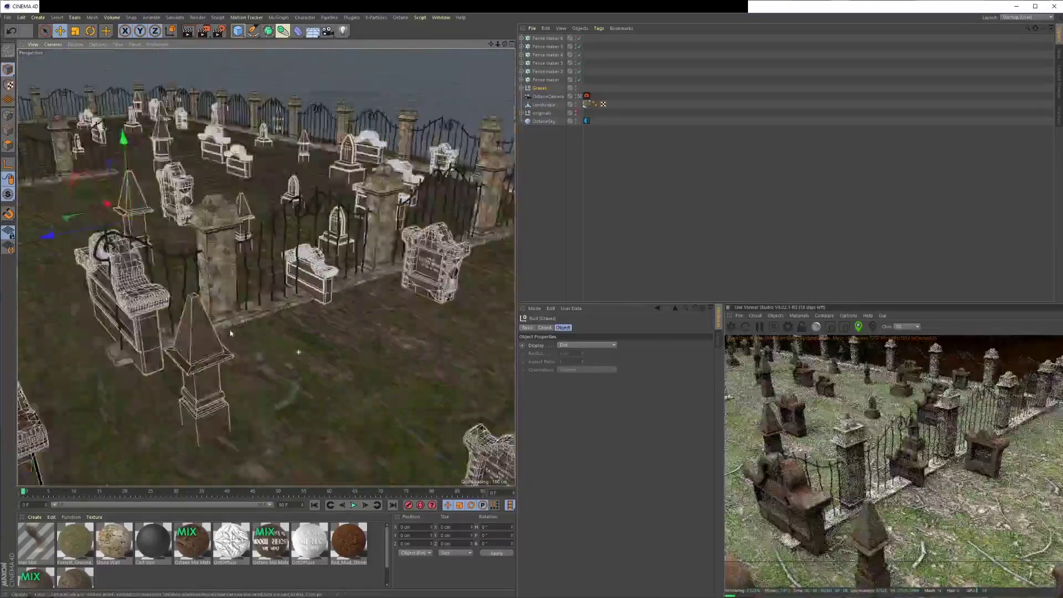
pyautogui.keyDown('alt'); pyautogui.moveTo(230, 335); pyautogui.dragTo(324, 300); pyautogui.keyUp('alt')
pyautogui.keyDown('alt'); pyautogui.moveTo(324, 300); pyautogui.dragTo(342, 439, button='right'); pyautogui.keyUp('alt')
pyautogui.keyDown('alt'); pyautogui.moveTo(342, 439); pyautogui.dragTo(325, 301); pyautogui.keyUp('alt')
pyautogui.scroll(-3, 325, 302)
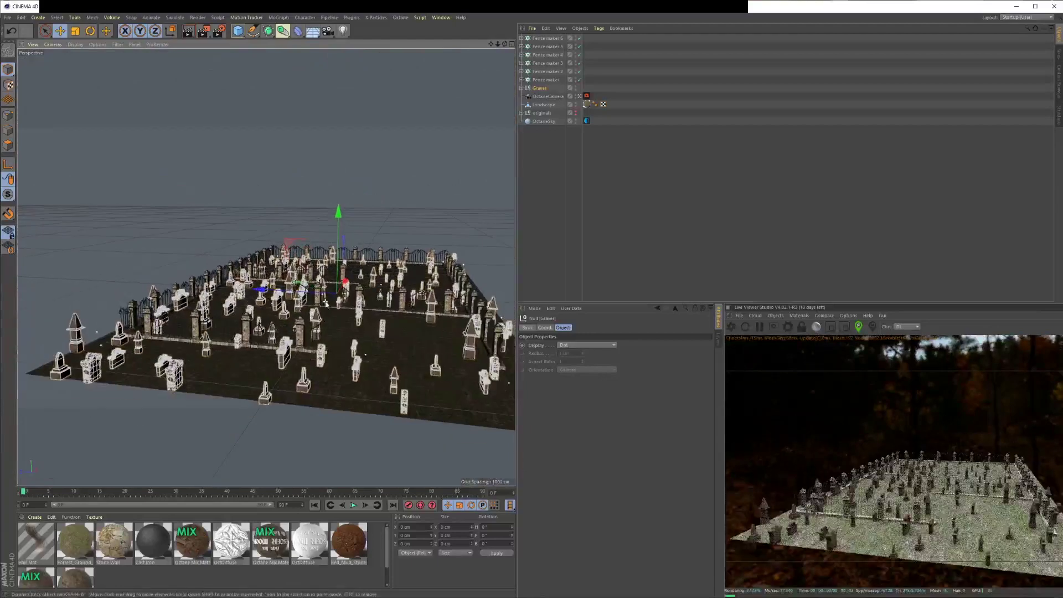
pyautogui.keyDown('alt'); pyautogui.moveTo(279, 298); pyautogui.dragTo(300, 282, button='middle'); pyautogui.keyUp('alt')
pyautogui.keyDown('alt'); pyautogui.moveTo(300, 283); pyautogui.dragTo(325, 347); pyautogui.keyUp('alt')
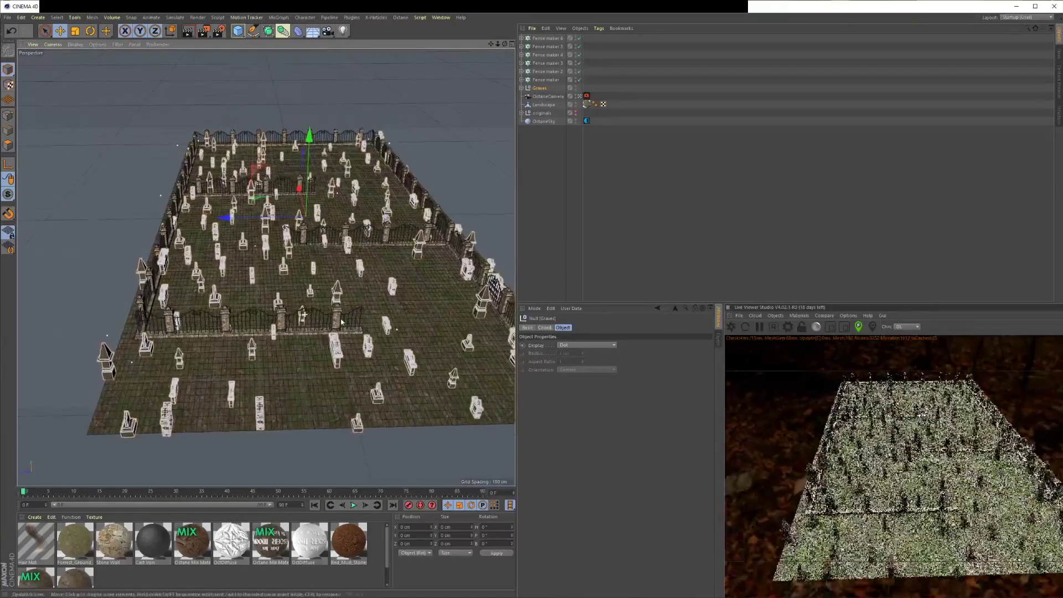
# Step: Expand the Graves group and inspect the Grave maker cloner's object settings and the Hair object's guide settings
pyautogui.click(521, 89)
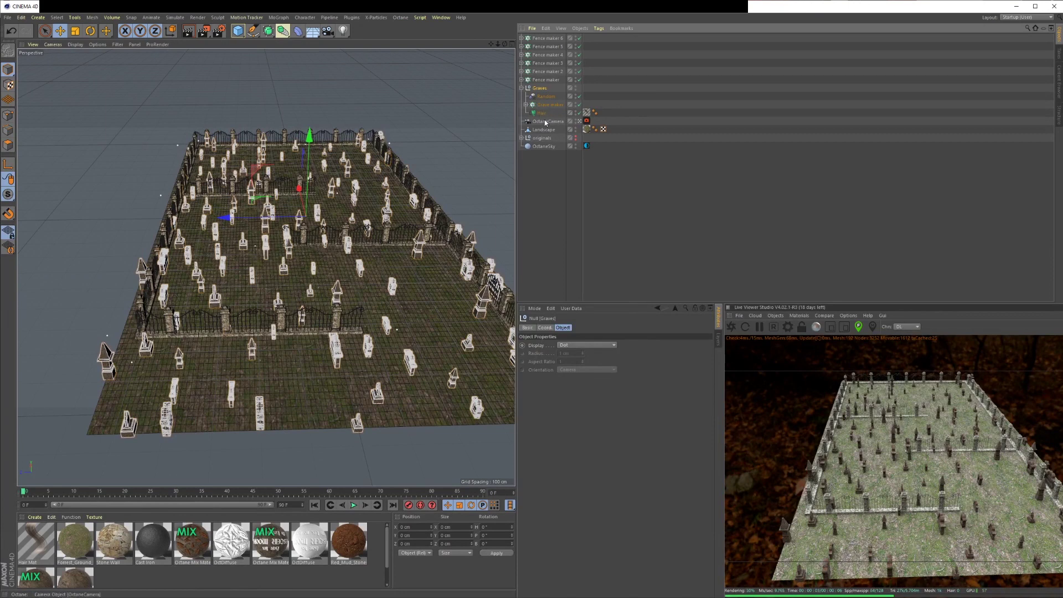
pyautogui.click(541, 113)
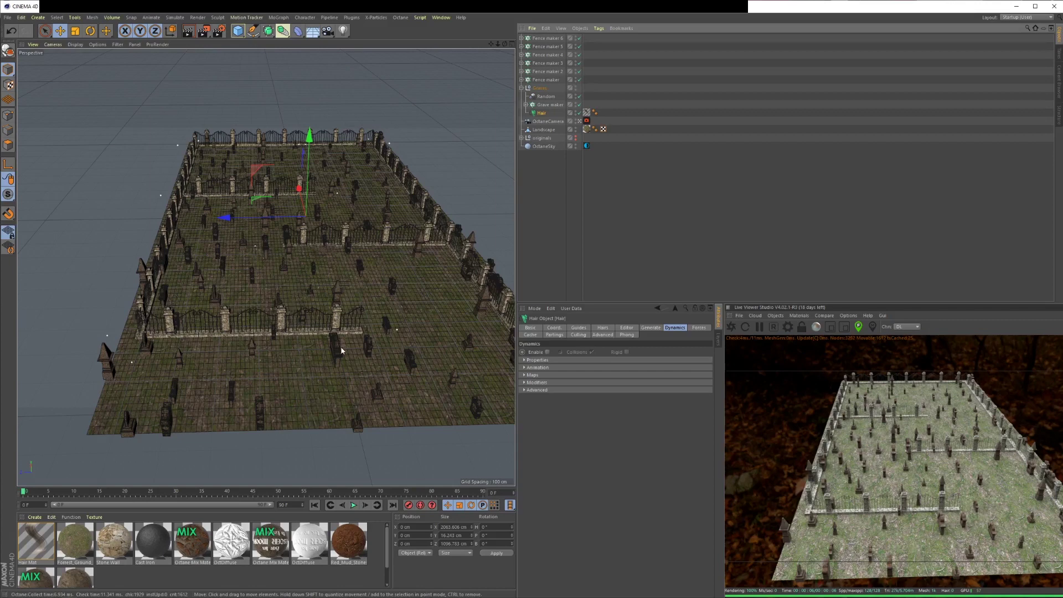
pyautogui.keyDown('alt'); pyautogui.moveTo(294, 341); pyautogui.dragTo(318, 290); pyautogui.keyUp('alt')
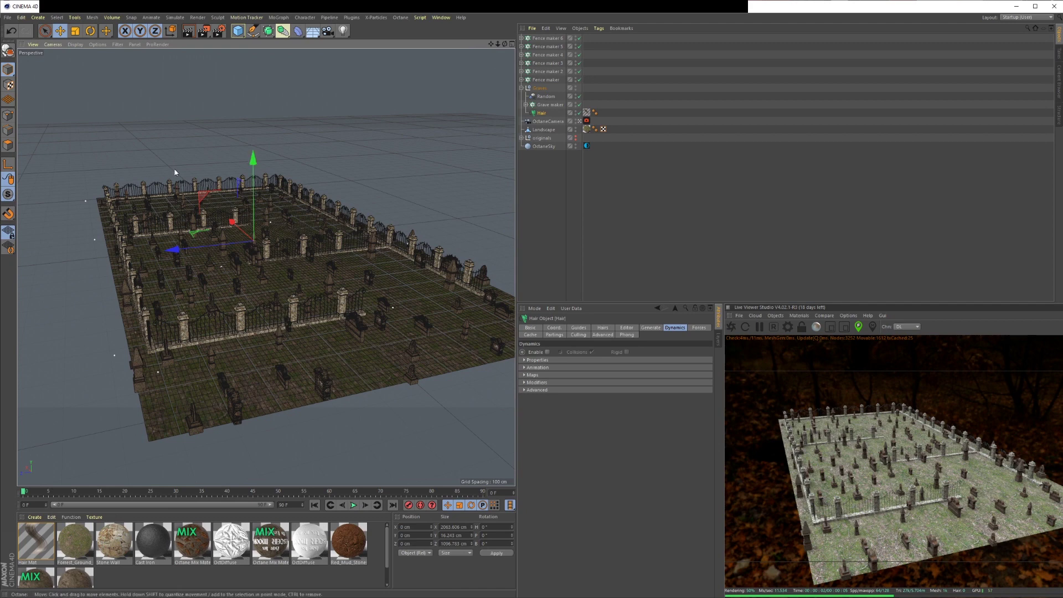
pyautogui.click(542, 137)
pyautogui.click(550, 105)
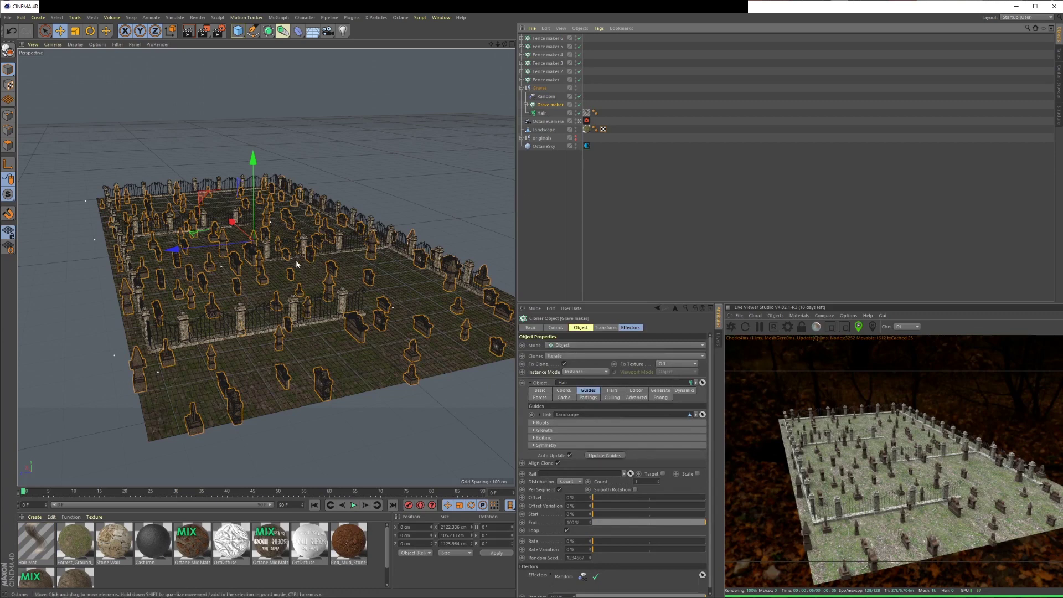
pyautogui.click(540, 114)
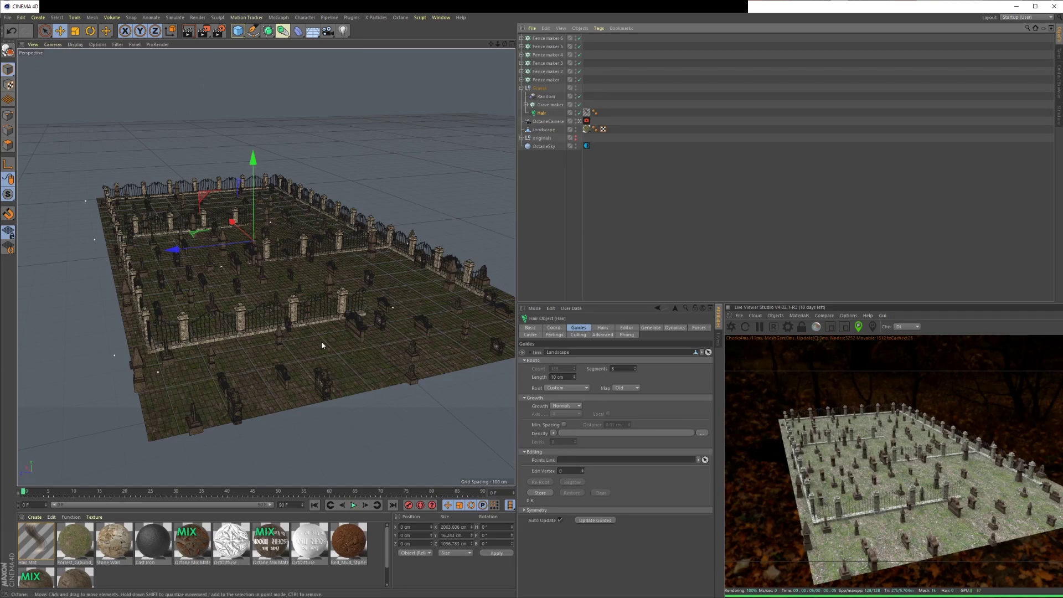
pyautogui.click(238, 31)
pyautogui.moveTo(253, 162); pyautogui.dragTo(256, 116)
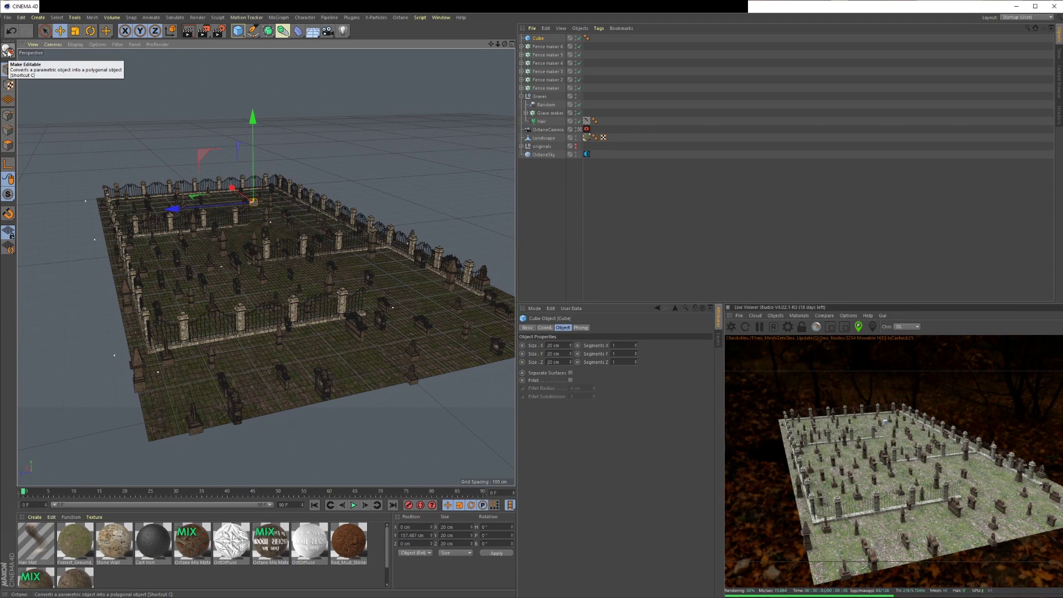
pyautogui.click(8, 51)
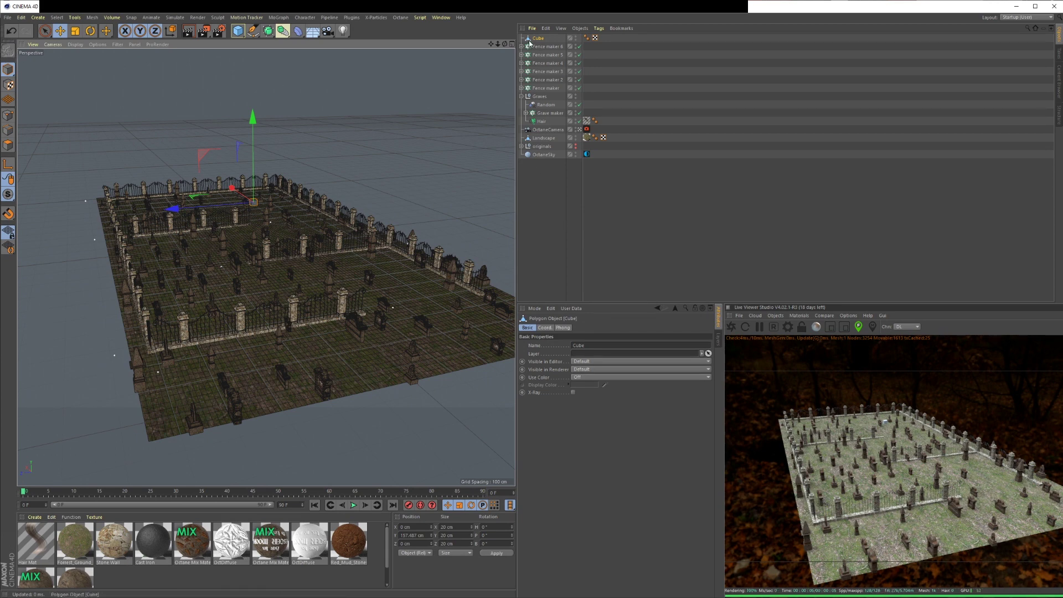
pyautogui.hotkey('ctrl', 'z')
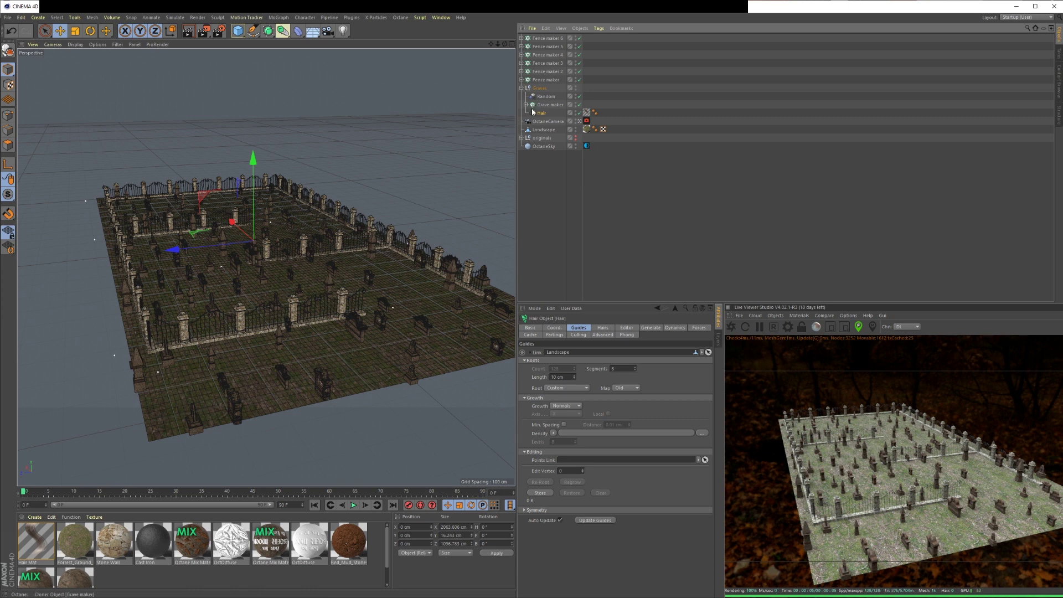
# Step: Use the hair Rectangle Selection to select and delete Hair guides across the front and outer areas, leaving graves only farther back
pyautogui.click(113, 17)
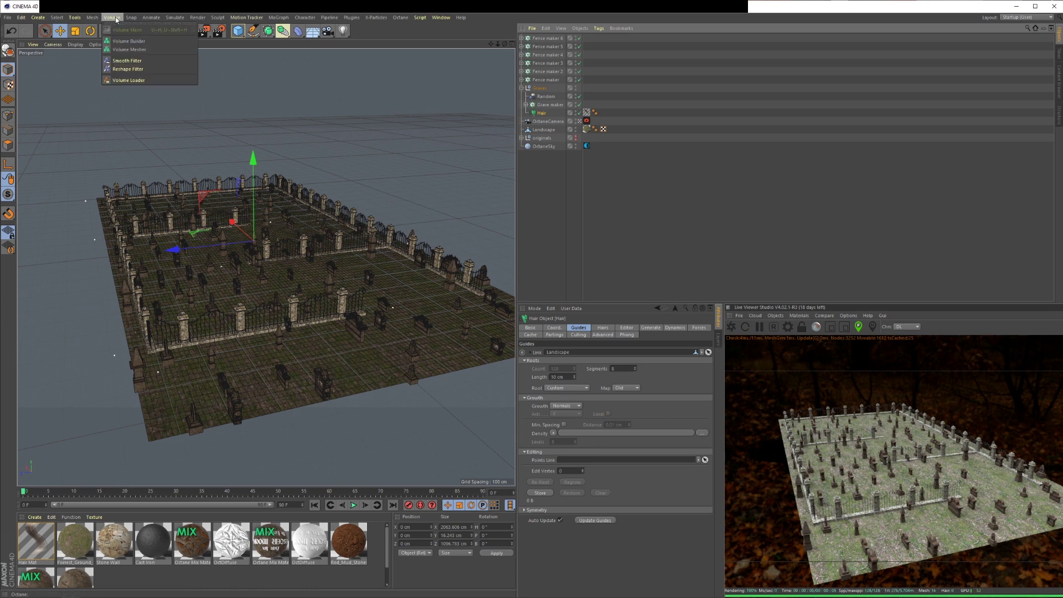
pyautogui.click(113, 18)
pyautogui.click(175, 18)
pyautogui.moveTo(186, 95)
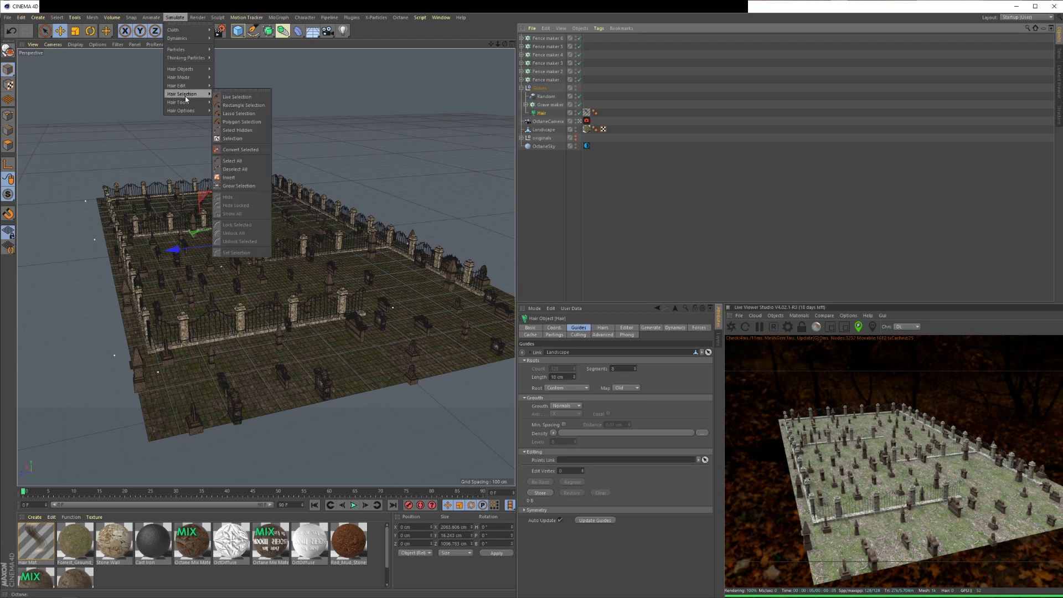
pyautogui.click(242, 104)
pyautogui.keyDown('alt'); pyautogui.moveTo(309, 272); pyautogui.dragTo(262, 296); pyautogui.keyUp('alt')
pyautogui.keyDown('alt'); pyautogui.moveTo(206, 326); pyautogui.dragTo(276, 278); pyautogui.keyUp('alt')
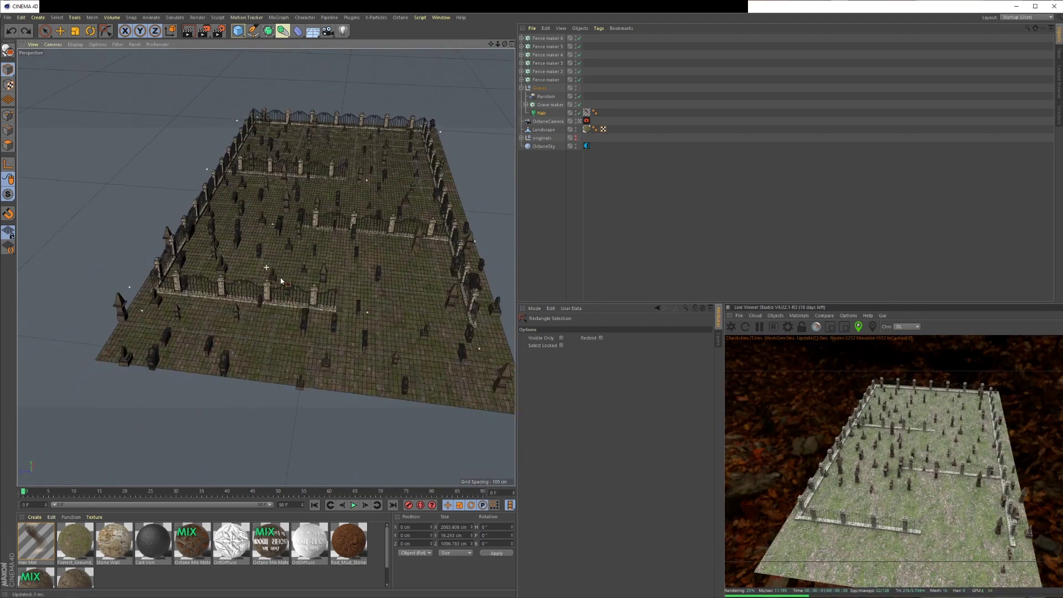
pyautogui.moveTo(57, 227); pyautogui.dragTo(442, 409)
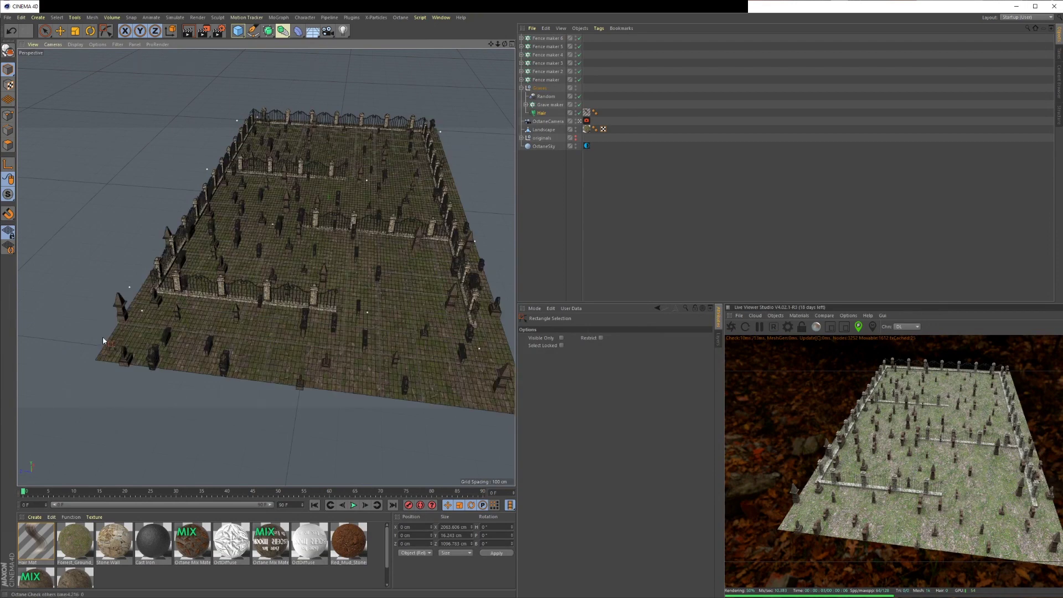
pyautogui.hotkey('ctrl', 'z')
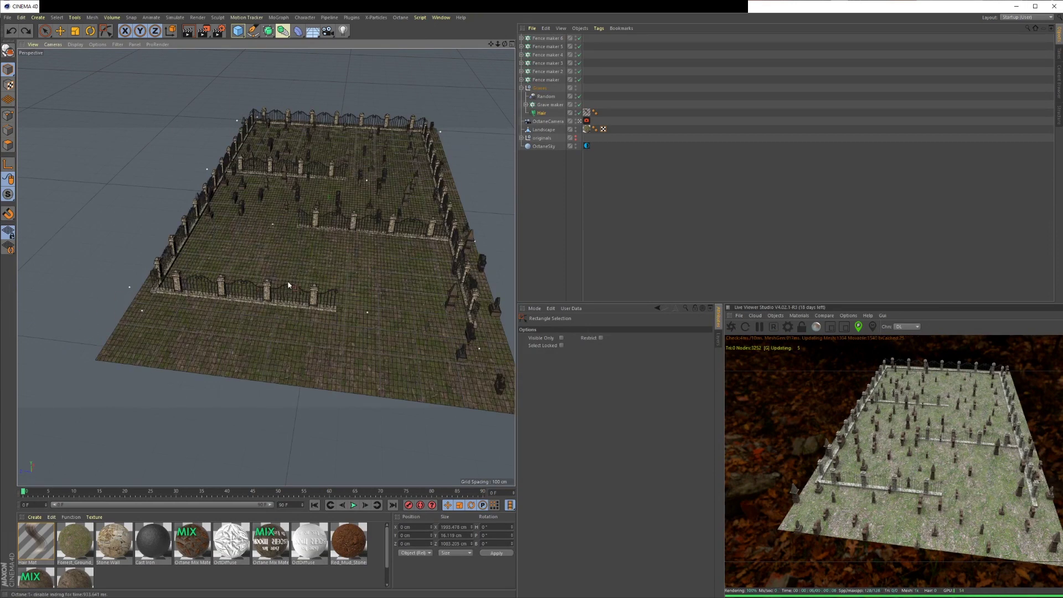
pyautogui.keyDown('alt'); pyautogui.moveTo(348, 289); pyautogui.dragTo(463, 327, button='middle'); pyautogui.keyUp('alt')
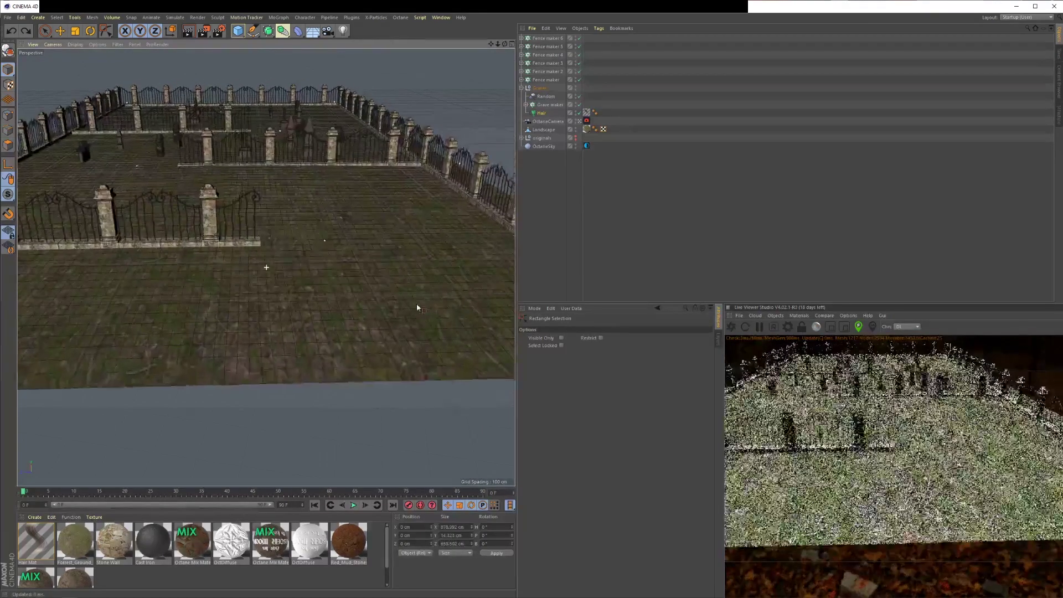
pyautogui.keyDown('alt'); pyautogui.moveTo(349, 286); pyautogui.dragTo(460, 133); pyautogui.keyUp('alt')
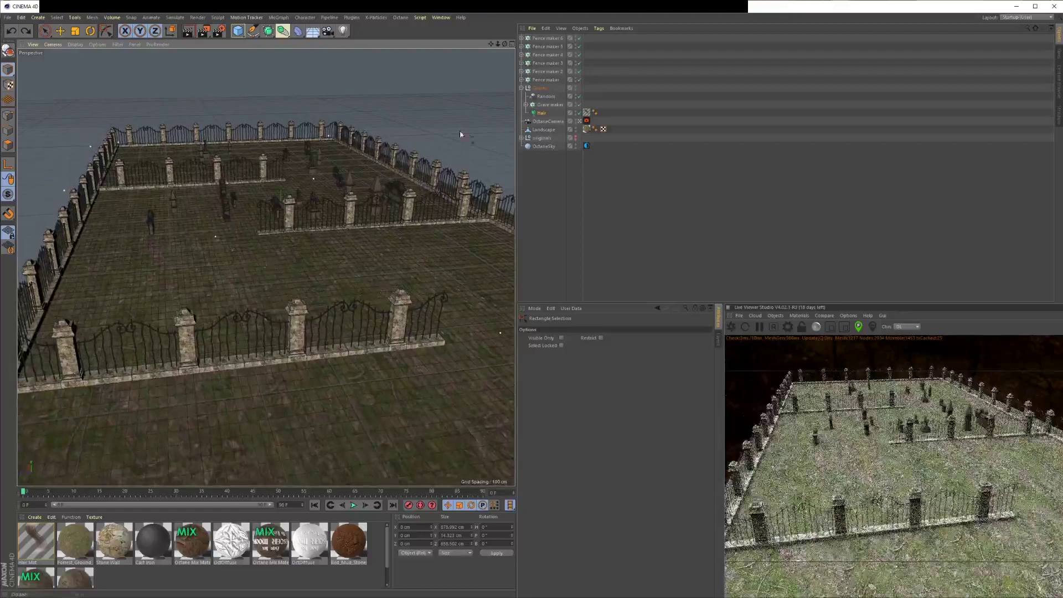
# Step: Try rotating the Grave maker clones to a transform heading of about -44°, and undo the rotation
pyautogui.click(544, 105)
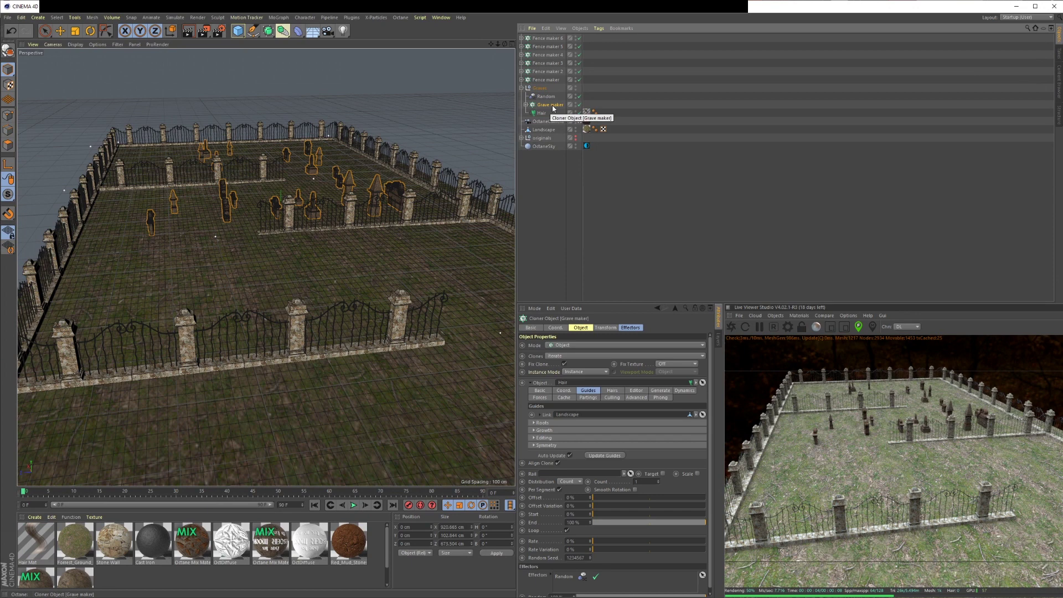
pyautogui.click(605, 327)
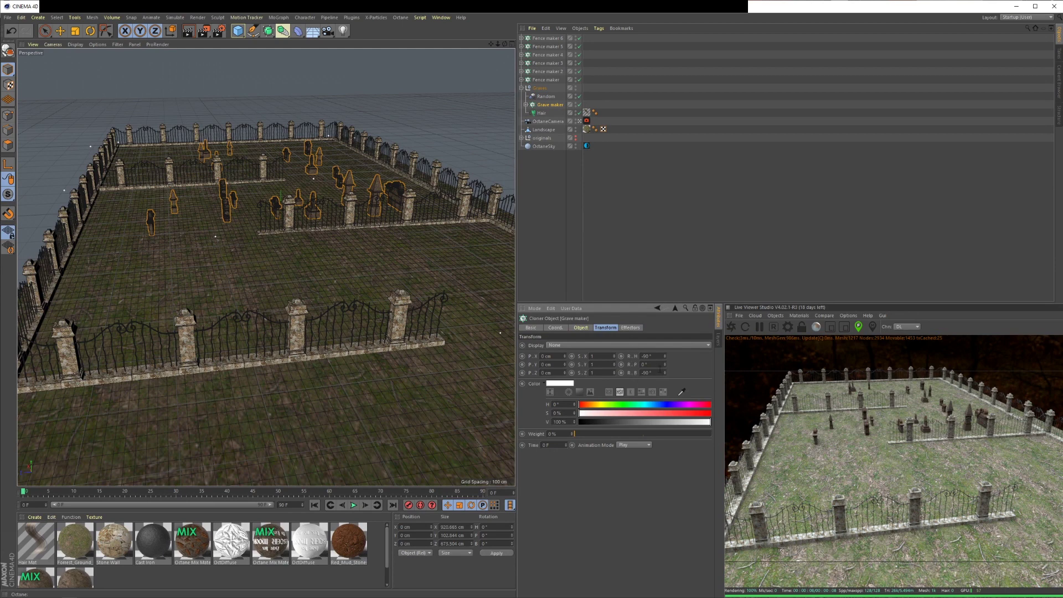
pyautogui.moveTo(665, 356); pyautogui.dragTo(634, 380)
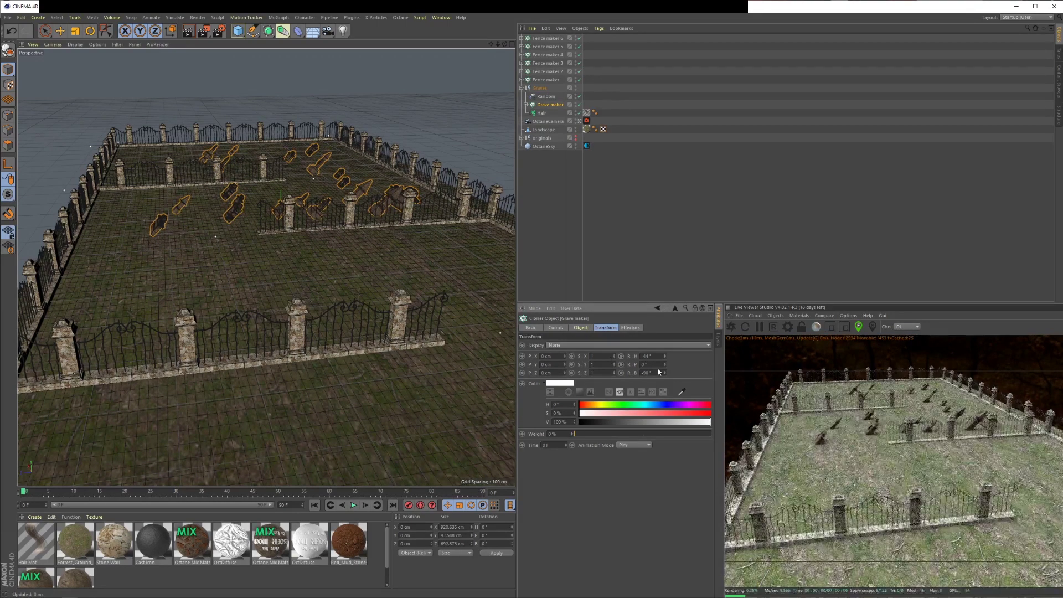
pyautogui.hotkey('ctrl', 'z')
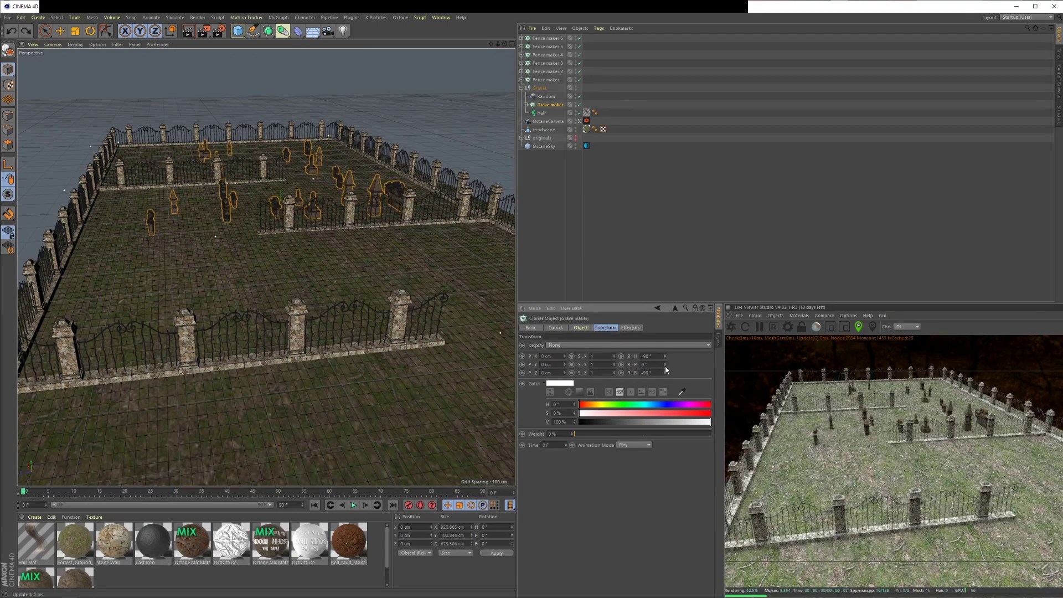
# Step: Rotate the Grave maker clones to a transform pitch of -90° and check the graves across the graveyard
pyautogui.moveTo(666, 364); pyautogui.dragTo(556, 378)
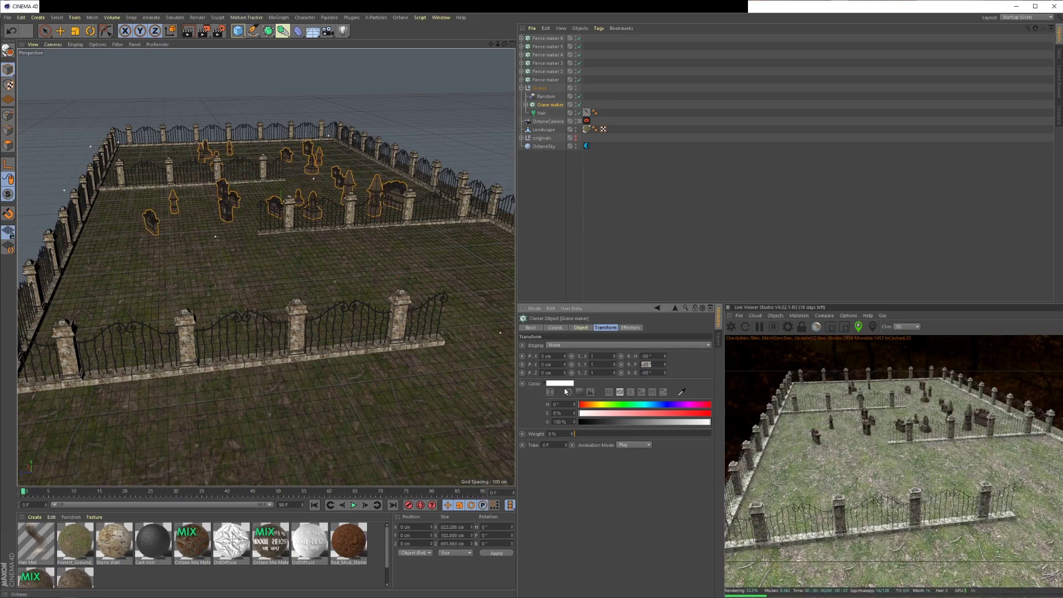
pyautogui.press('Return')
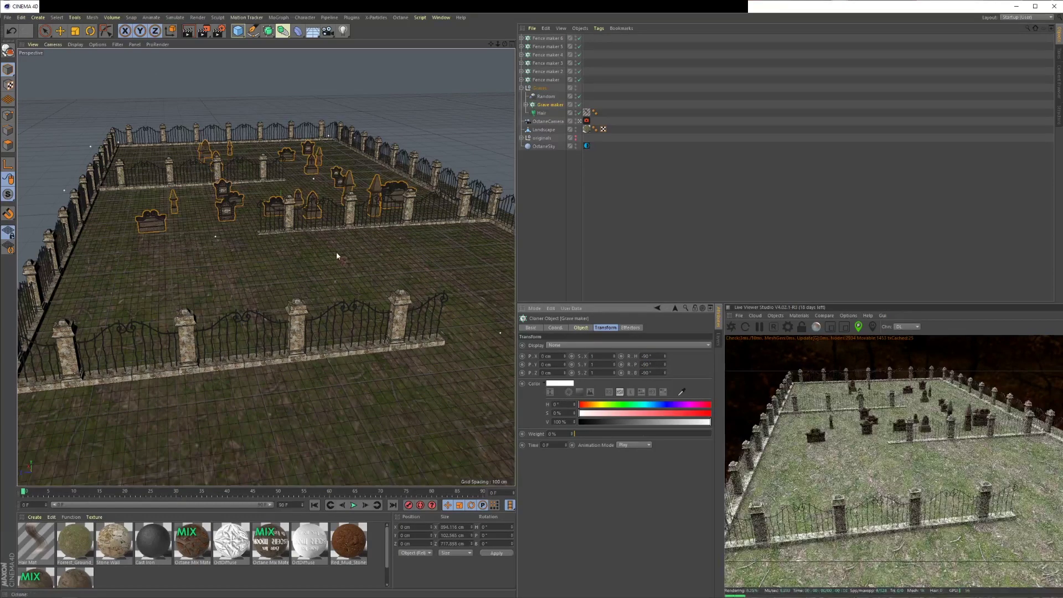
pyautogui.keyDown('alt'); pyautogui.moveTo(337, 256); pyautogui.dragTo(220, 258); pyautogui.keyUp('alt')
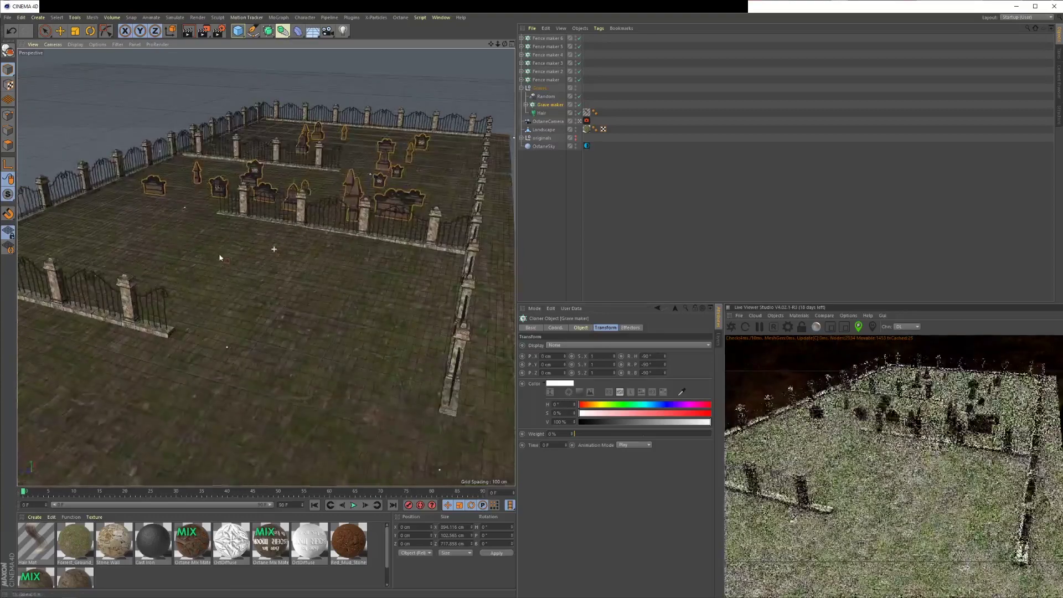
pyautogui.scroll(-5, 220, 257)
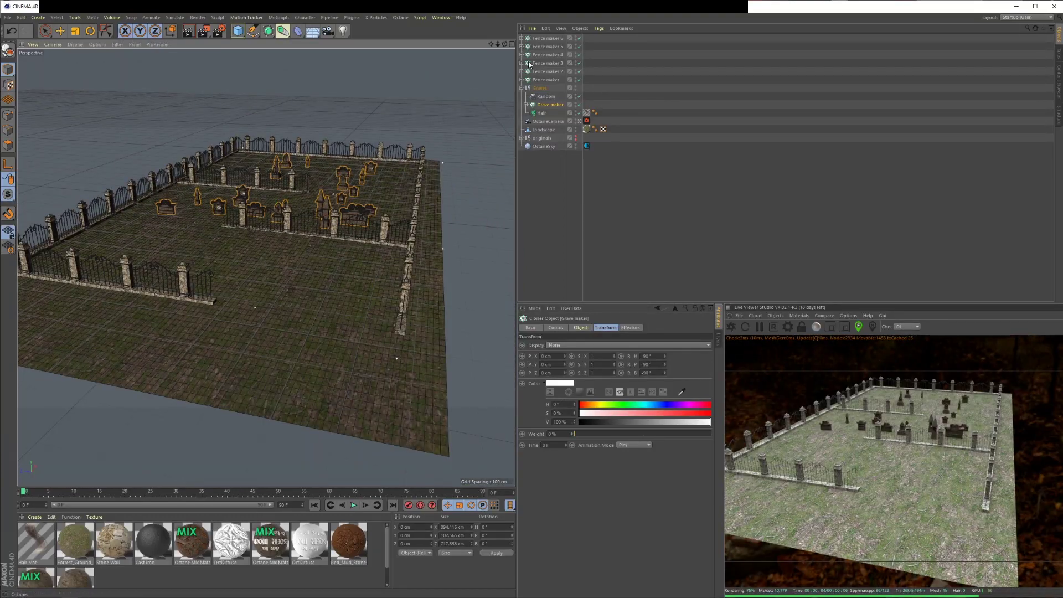
# Step: Use the hair Add Guides tool on the Hair object to place graves in the open front and middle areas
pyautogui.click(541, 114)
pyautogui.click(174, 17)
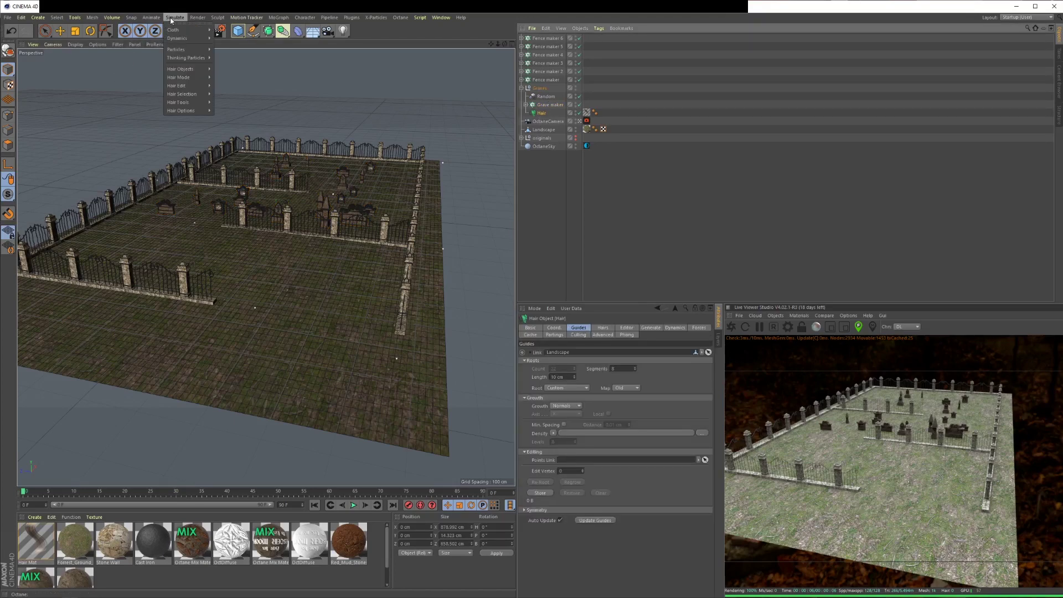
pyautogui.moveTo(191, 103)
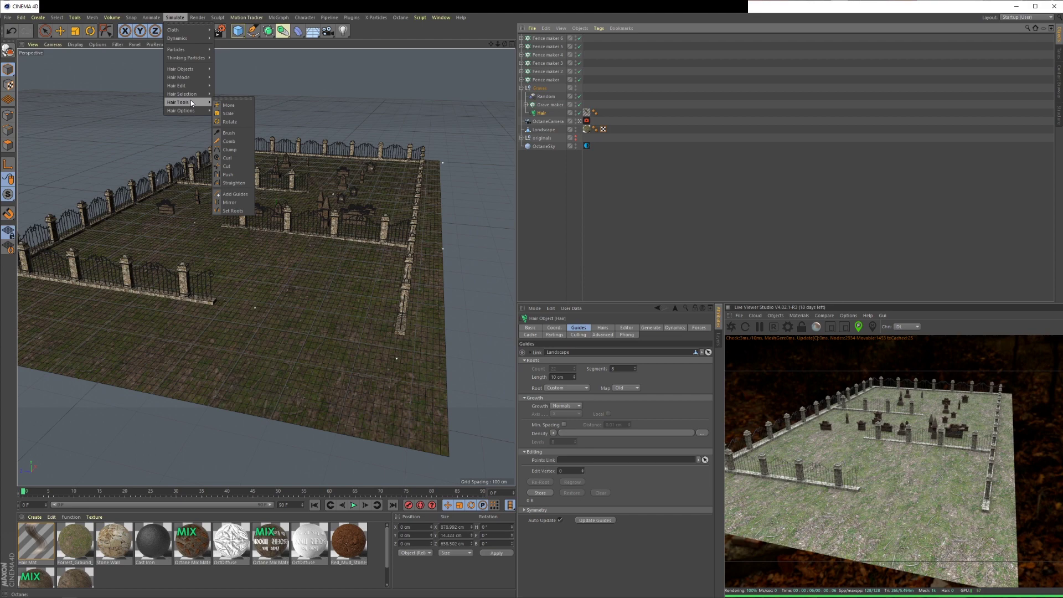
pyautogui.click(235, 194)
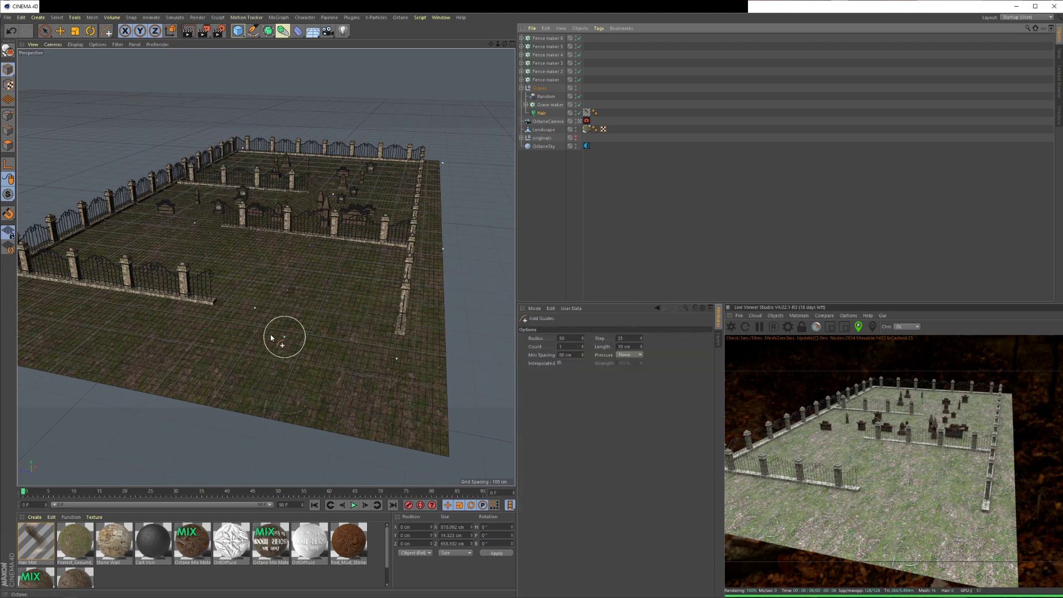
pyautogui.keyDown('alt'); pyautogui.moveTo(271, 338); pyautogui.dragTo(346, 382); pyautogui.keyUp('alt')
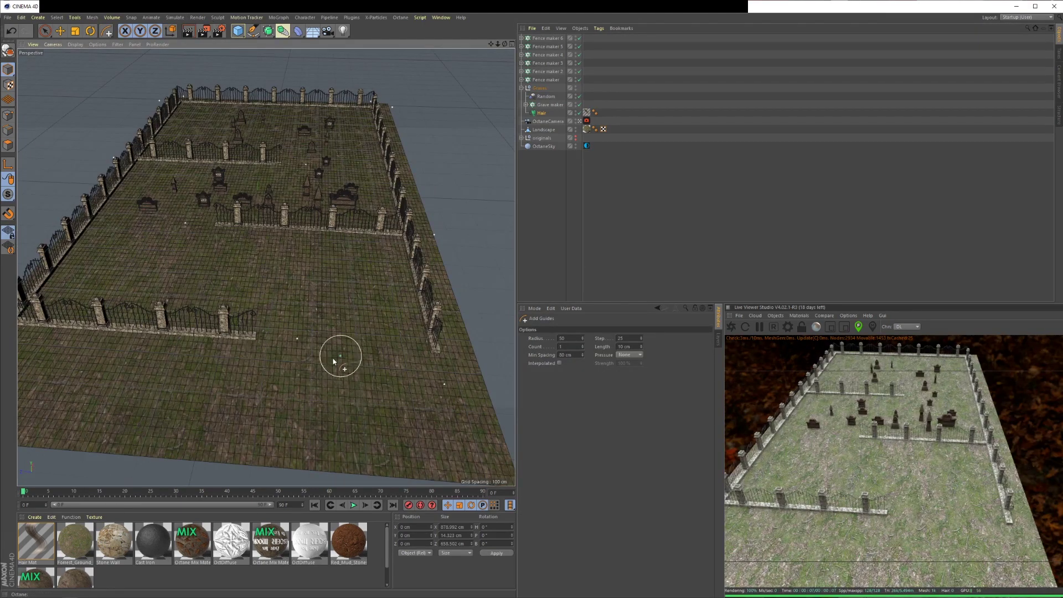
pyautogui.click(342, 364)
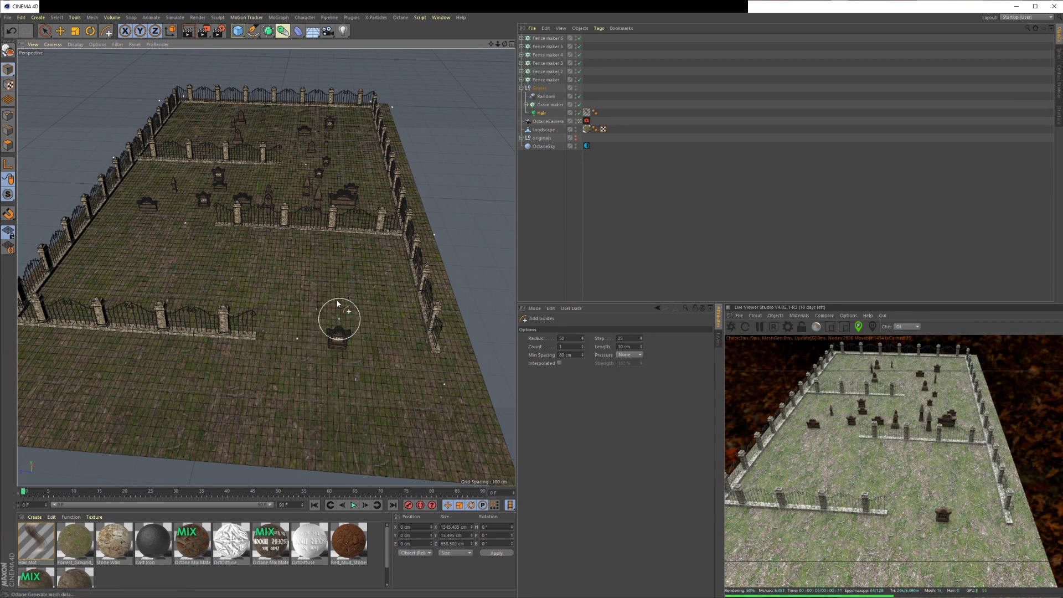
pyautogui.moveTo(296, 272)
pyautogui.mouseDown()
pyautogui.moveTo(233, 293)
pyautogui.moveTo(177, 266)
pyautogui.moveTo(113, 268)
pyautogui.mouseUp()
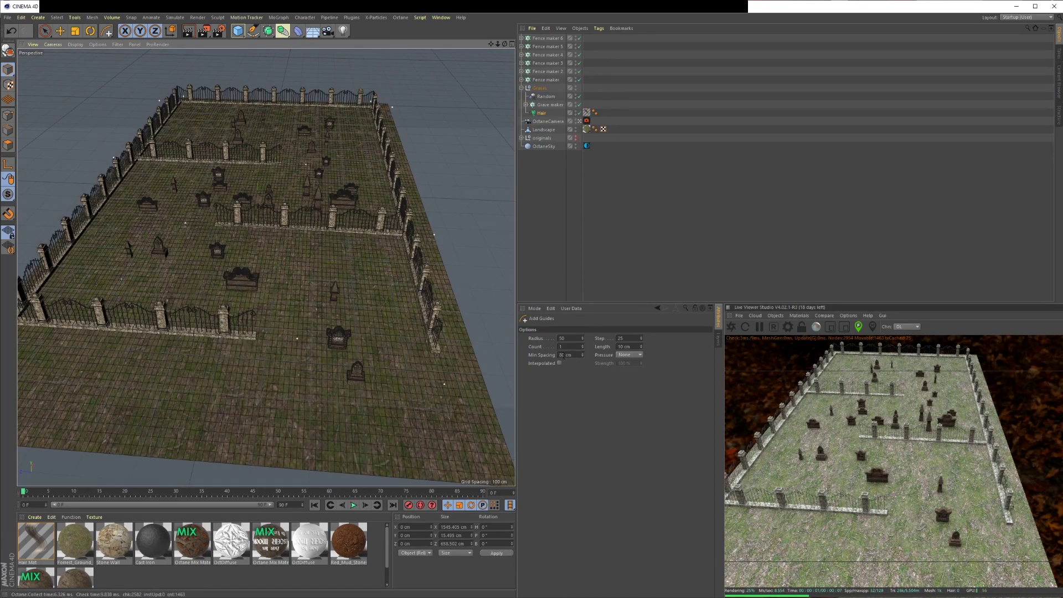
# Step: Try a much smaller Min Spacing for added guides, placing graves close together beside the front fence, and inspect them up close
pyautogui.click(576, 356)
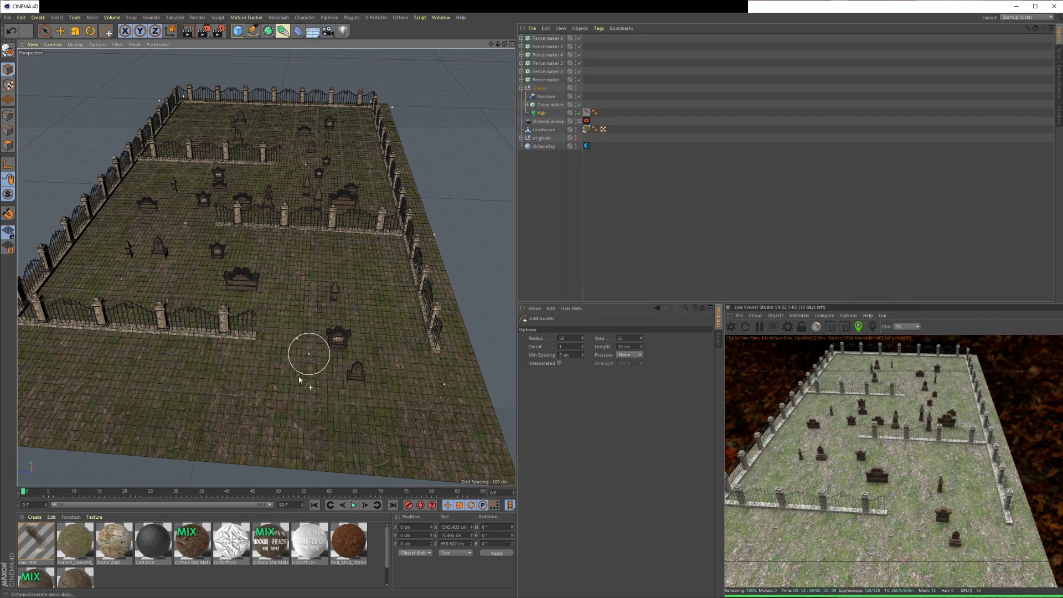
pyautogui.click(280, 372)
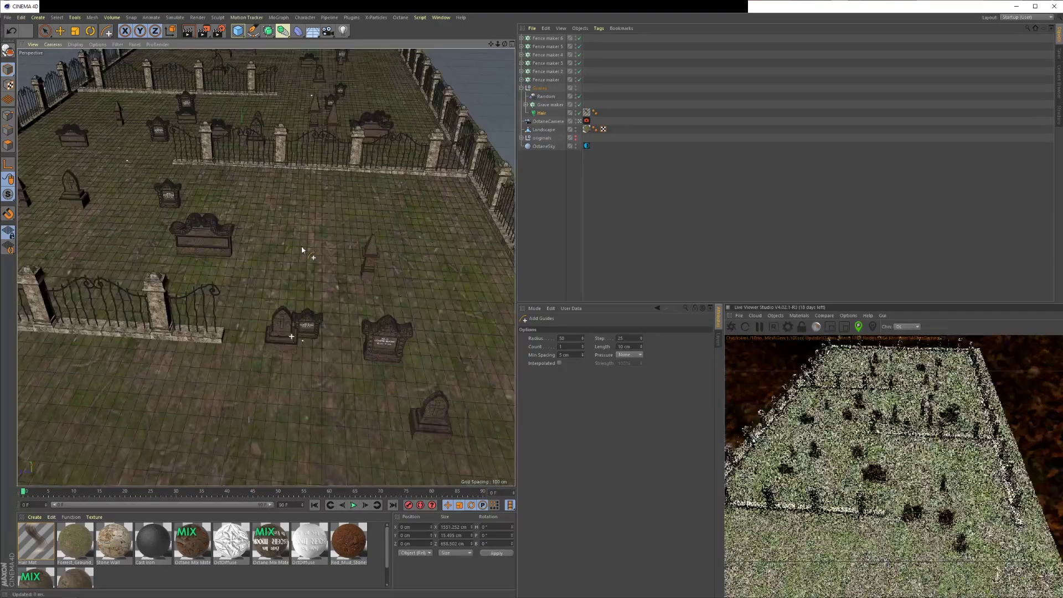
pyautogui.scroll(5, 291, 340)
pyautogui.keyDown('alt'); pyautogui.moveTo(305, 216); pyautogui.dragTo(320, 169, button='right'); pyautogui.keyUp('alt')
pyautogui.moveTo(296, 306)
pyautogui.keyDown('alt'); pyautogui.mouseDown()
pyautogui.moveTo(247, 314)
pyautogui.moveTo(203, 275)
pyautogui.moveTo(287, 296)
pyautogui.moveTo(288, 306)
pyautogui.mouseUp(); pyautogui.keyUp('alt')
pyautogui.keyDown('alt'); pyautogui.moveTo(287, 306); pyautogui.dragTo(351, 386, button='right'); pyautogui.keyUp('alt')
# Step: Set the Add Guides Min Spacing to 80 cm and paint guides across the landscape to fill the graveyard with graves
pyautogui.doubleClick(567, 354)
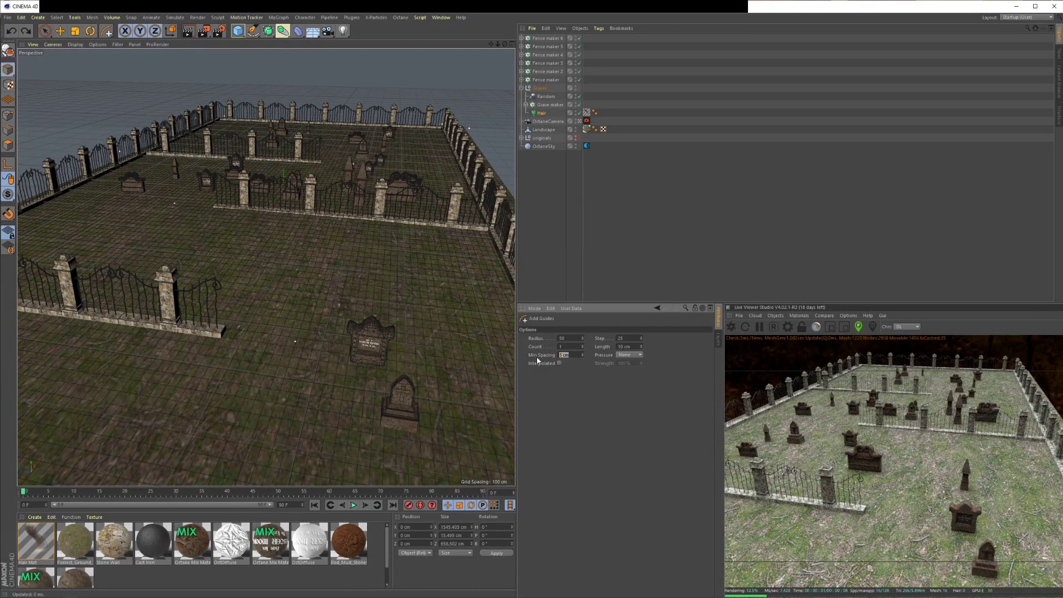
pyautogui.write('80')
pyautogui.press('Return')
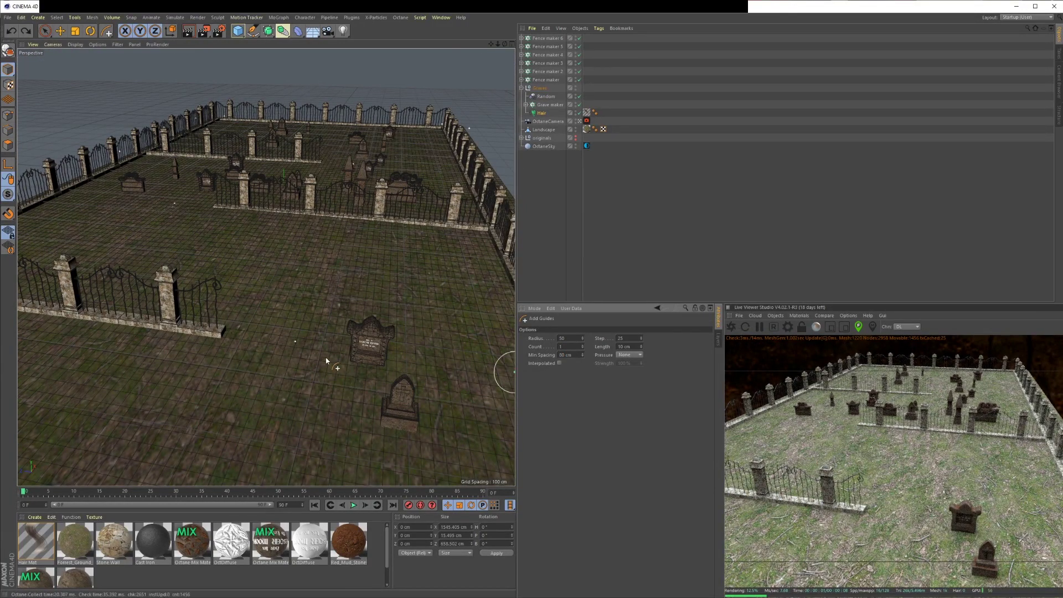
pyautogui.scroll(-3, 332, 355)
pyautogui.moveTo(407, 358)
pyautogui.mouseDown()
pyautogui.moveTo(362, 287)
pyautogui.moveTo(310, 283)
pyautogui.moveTo(302, 324)
pyautogui.moveTo(276, 324)
pyautogui.moveTo(252, 289)
pyautogui.moveTo(222, 283)
pyautogui.moveTo(200, 328)
pyautogui.moveTo(132, 319)
pyautogui.moveTo(122, 300)
pyautogui.moveTo(183, 240)
pyautogui.moveTo(161, 221)
pyautogui.moveTo(293, 204)
pyautogui.moveTo(339, 171)
pyautogui.moveTo(260, 156)
pyautogui.moveTo(158, 167)
pyautogui.moveTo(219, 155)
pyautogui.mouseUp()
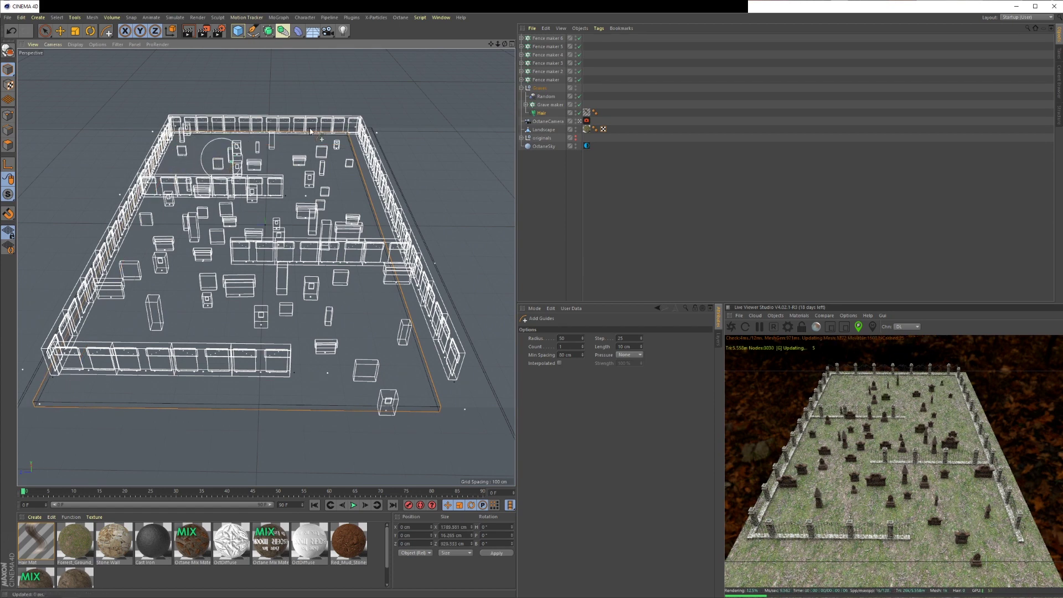
# Step: View the graves from ground level and adjust the Random effector's heading, pitch and bank rotation to tilt them unevenly
pyautogui.keyDown('alt'); pyautogui.moveTo(290, 249); pyautogui.dragTo(327, 256); pyautogui.keyUp('alt')
pyautogui.keyDown('alt'); pyautogui.moveTo(327, 256); pyautogui.dragTo(280, 303, button='right'); pyautogui.keyUp('alt')
pyautogui.keyDown('alt'); pyautogui.moveTo(266, 267); pyautogui.dragTo(133, 278); pyautogui.keyUp('alt')
pyautogui.keyDown('alt'); pyautogui.moveTo(133, 274); pyautogui.dragTo(103, 268, button='middle'); pyautogui.keyUp('alt')
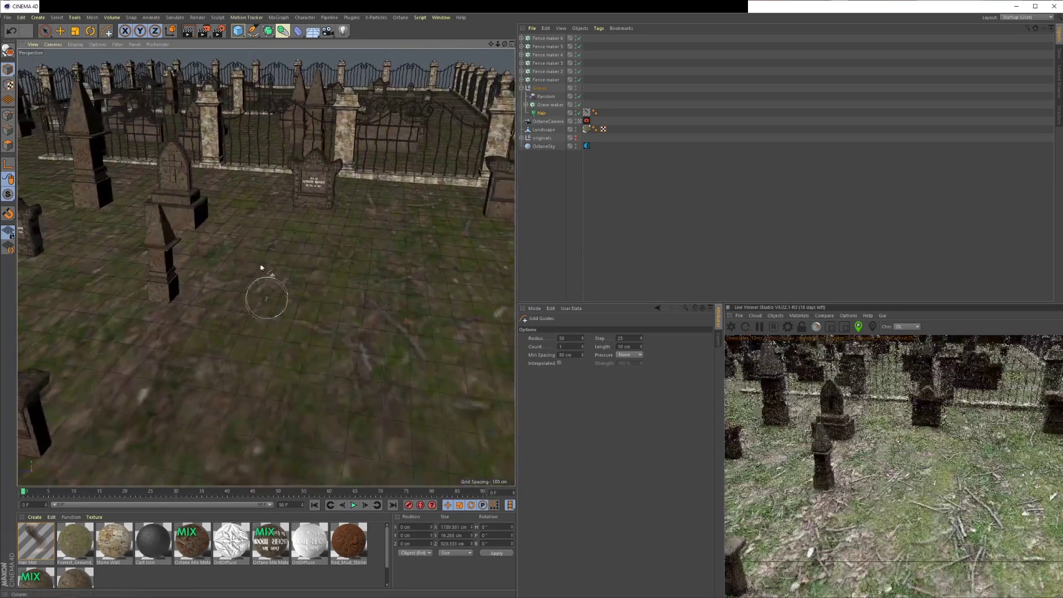
pyautogui.moveTo(288, 254); pyautogui.dragTo(361, 265)
pyautogui.moveTo(441, 280)
pyautogui.mouseDown()
pyautogui.moveTo(470, 299)
pyautogui.moveTo(448, 362)
pyautogui.moveTo(277, 385)
pyautogui.moveTo(168, 344)
pyautogui.mouseUp()
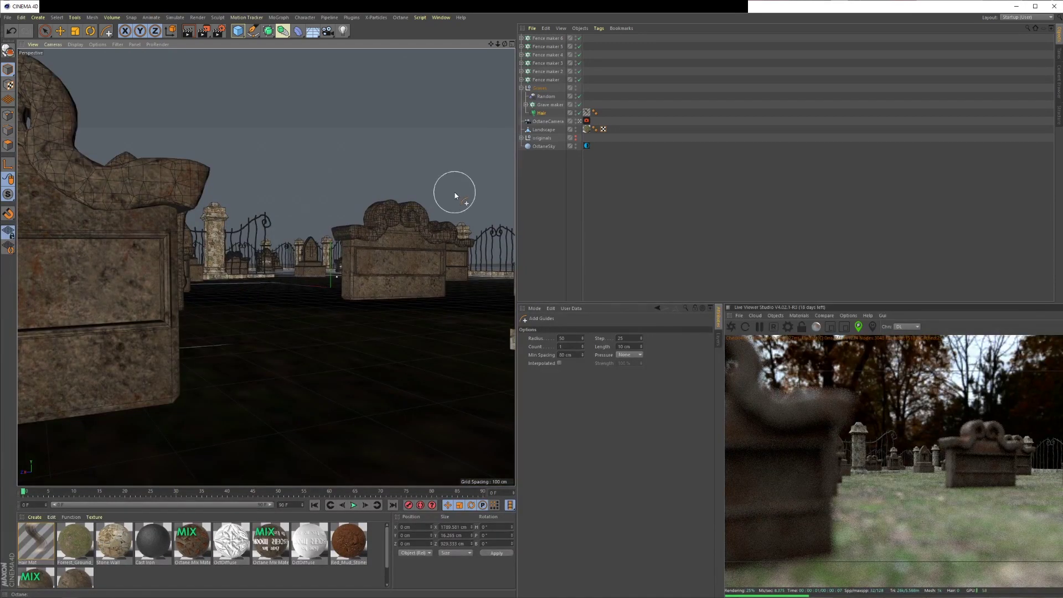
pyautogui.click(546, 97)
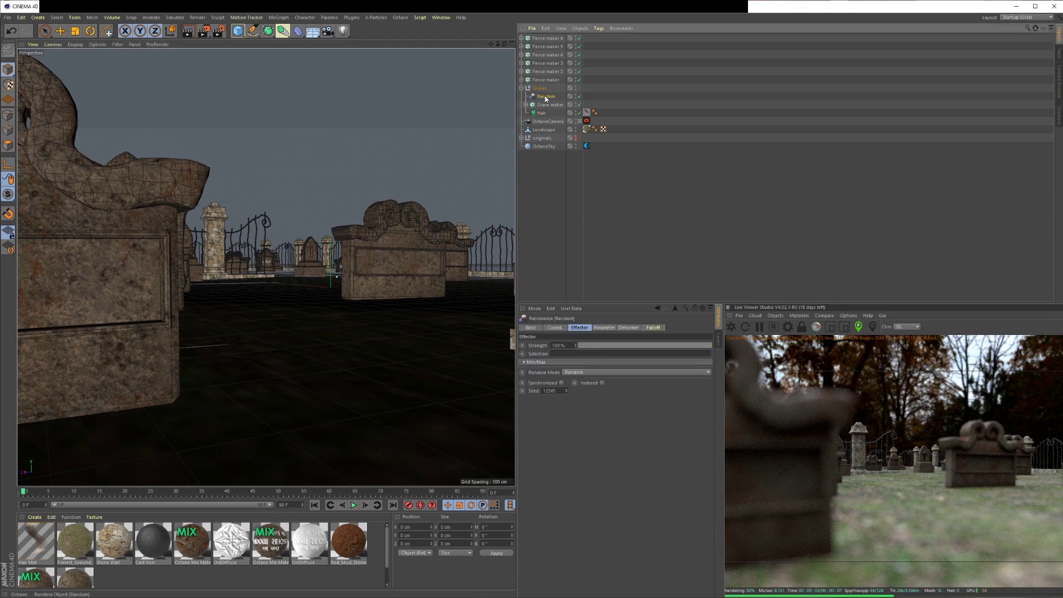
pyautogui.click(602, 329)
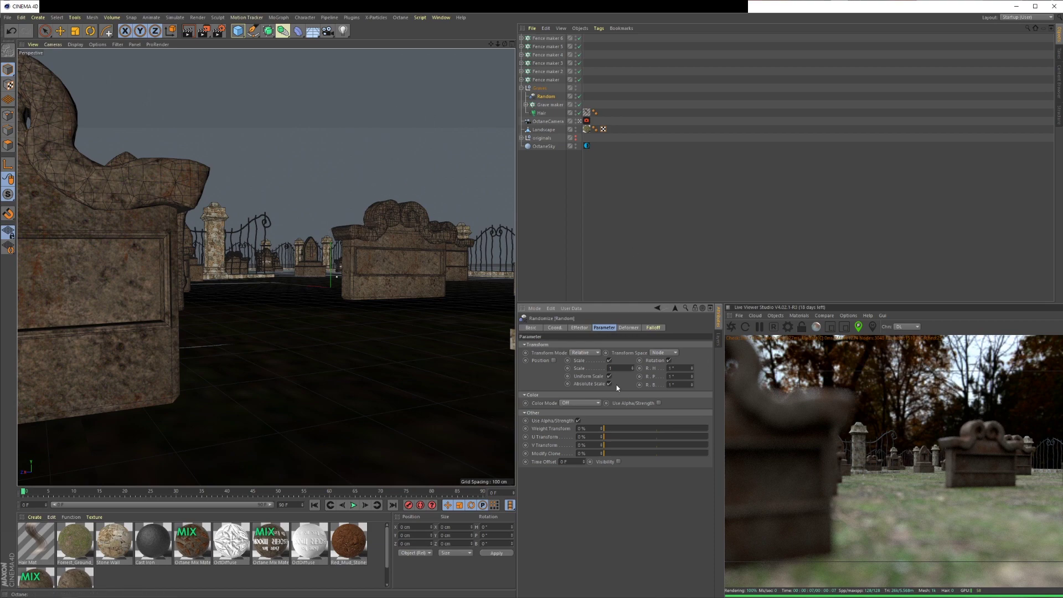
pyautogui.moveTo(692, 369); pyautogui.dragTo(692, 396)
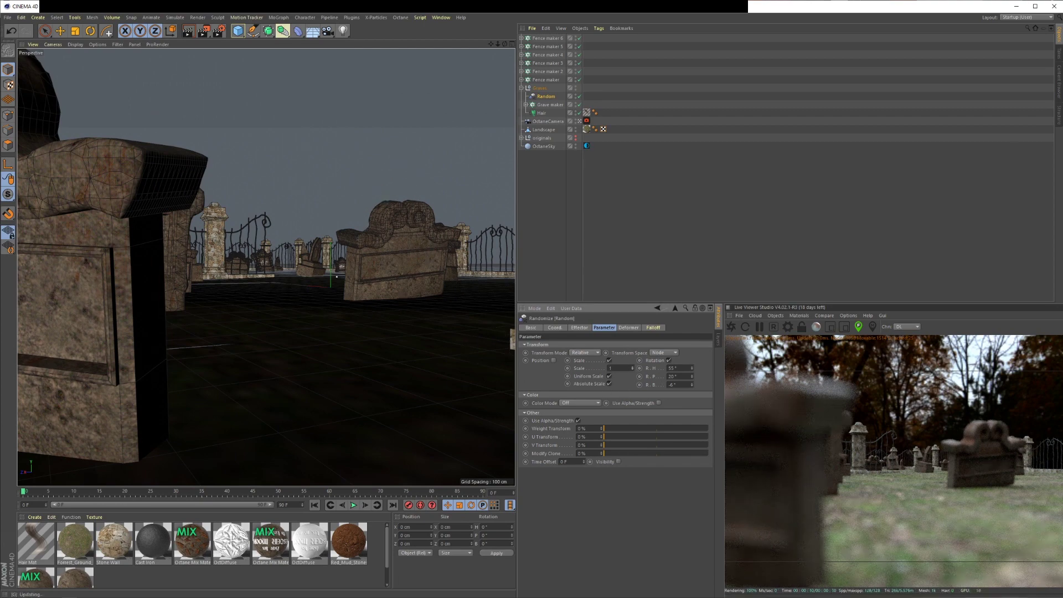
# Step: Try a different Random effector scale and undo it, and compare the grave sizes with Absolute Scale off and on
pyautogui.moveTo(631, 367)
pyautogui.mouseDown()
pyautogui.moveTo(632, 355)
pyautogui.moveTo(631, 382)
pyautogui.moveTo(632, 355)
pyautogui.mouseUp()
pyautogui.hotkey('ctrl', 'z')
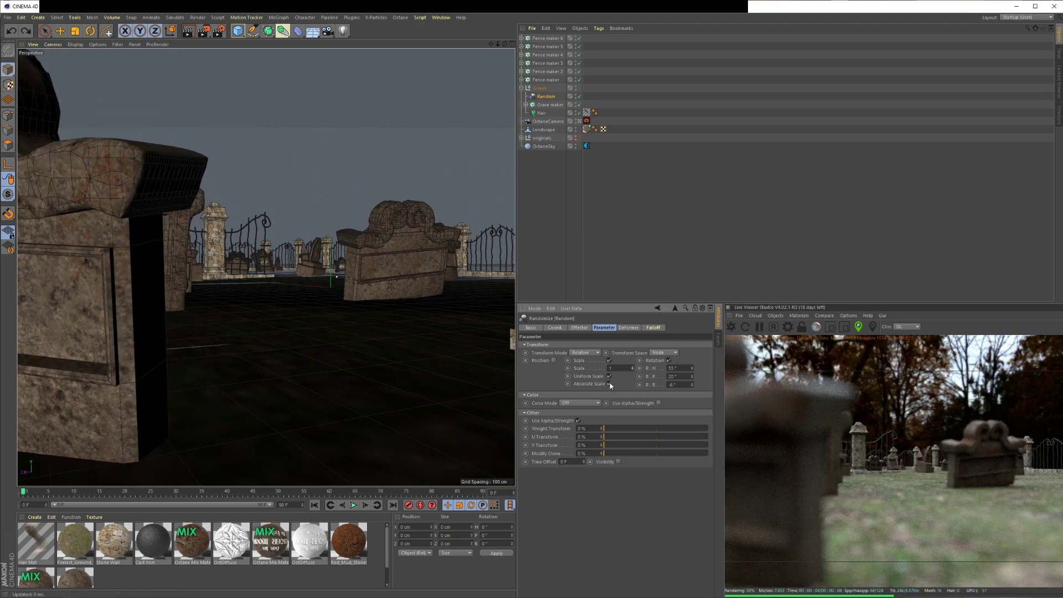
pyautogui.click(609, 384)
pyautogui.keyDown('alt'); pyautogui.moveTo(166, 301); pyautogui.dragTo(298, 254); pyautogui.keyUp('alt')
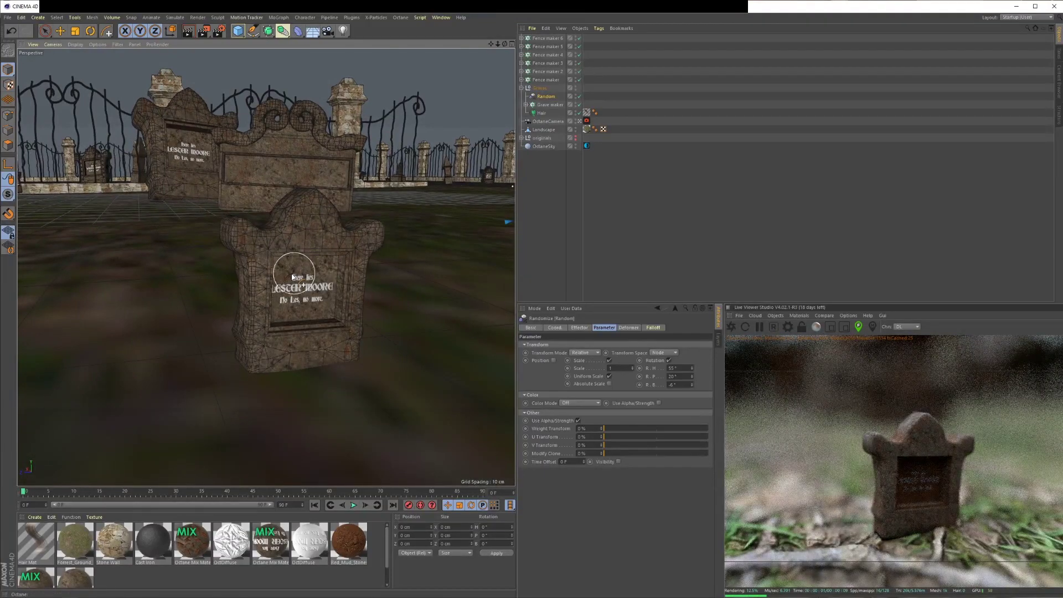
pyautogui.keyDown('alt'); pyautogui.moveTo(289, 272); pyautogui.dragTo(297, 487, button='right'); pyautogui.keyUp('alt')
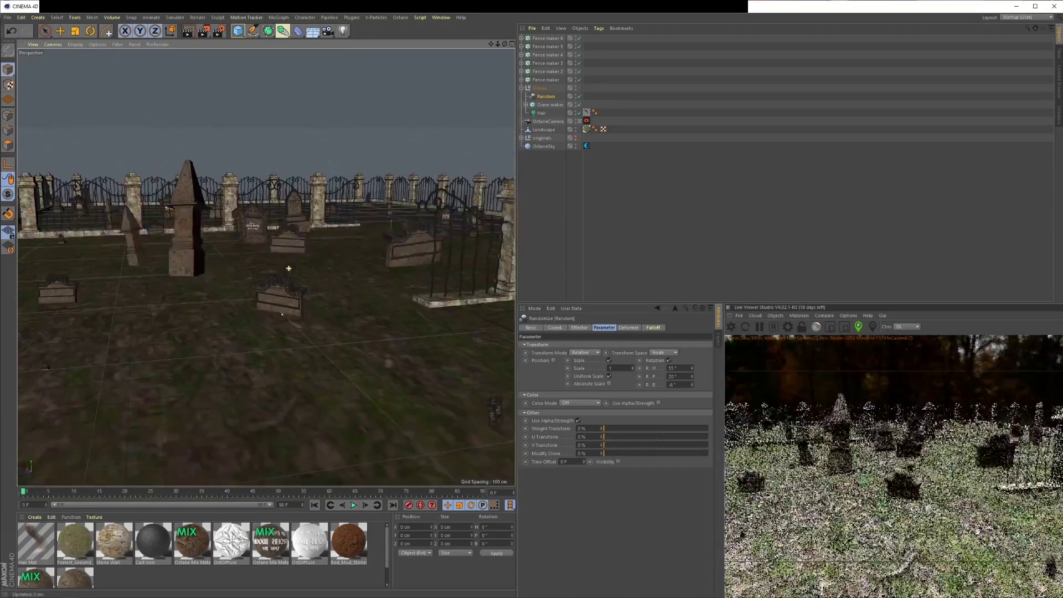
pyautogui.click(610, 384)
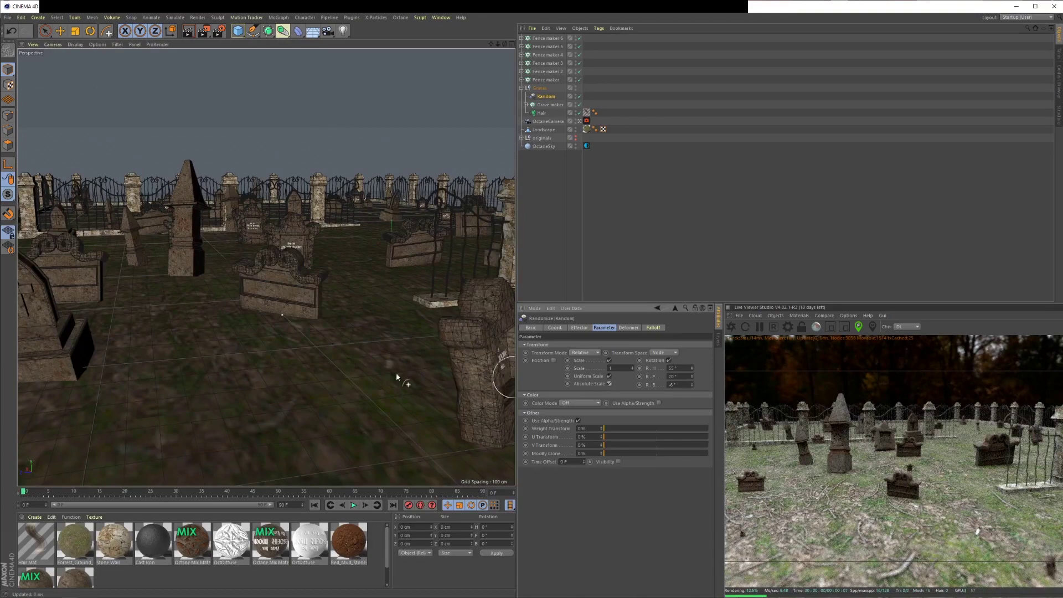